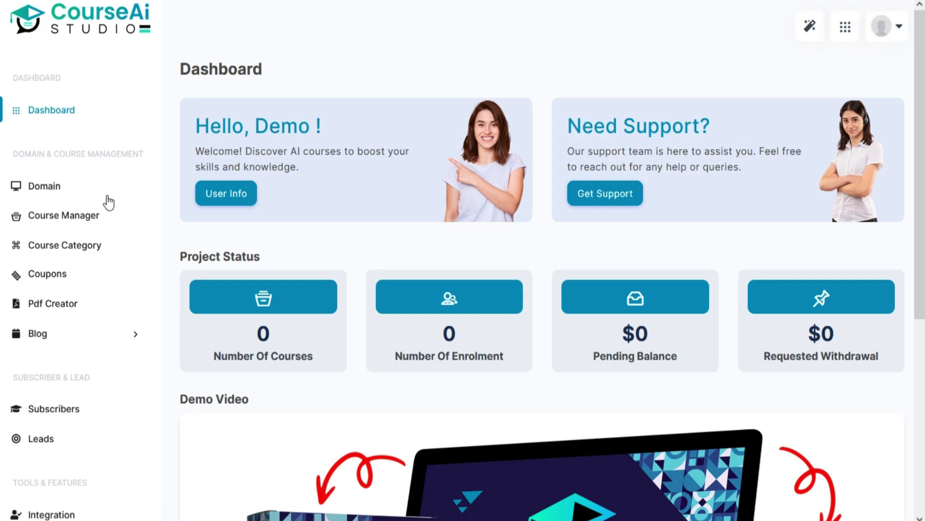
Open the Domain page from the sidebar to see the empty domain list
click(64, 186)
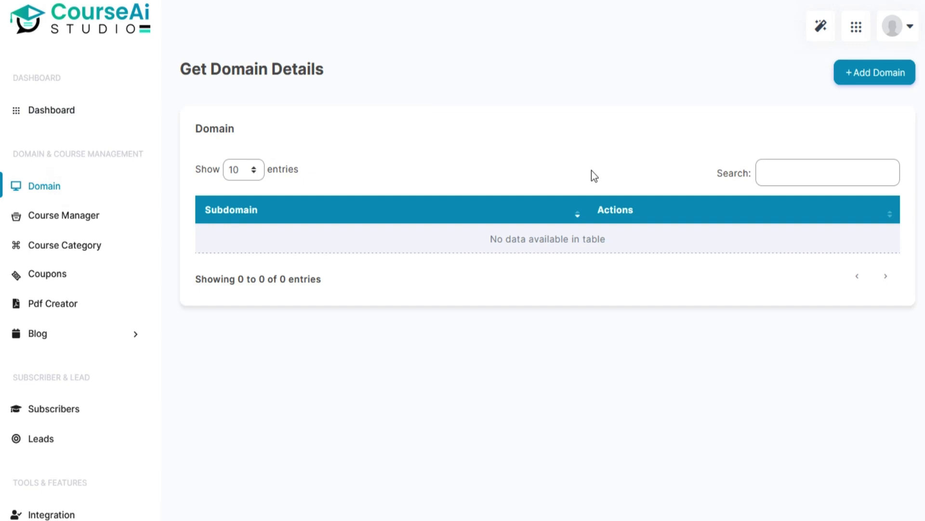
Start a new domain with subdomain 'eduflare' and upload EduFlare logo.png as its logo
click(875, 72)
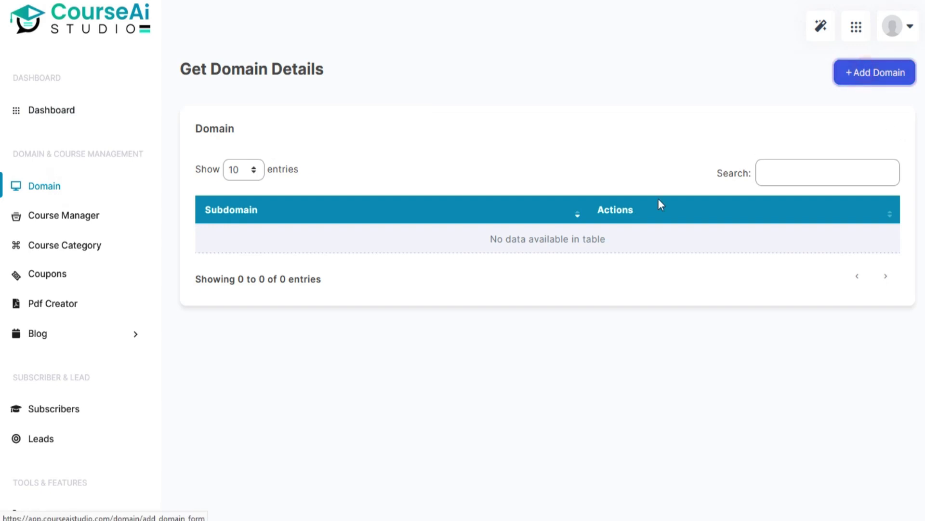
click(397, 212)
text(eduflare)
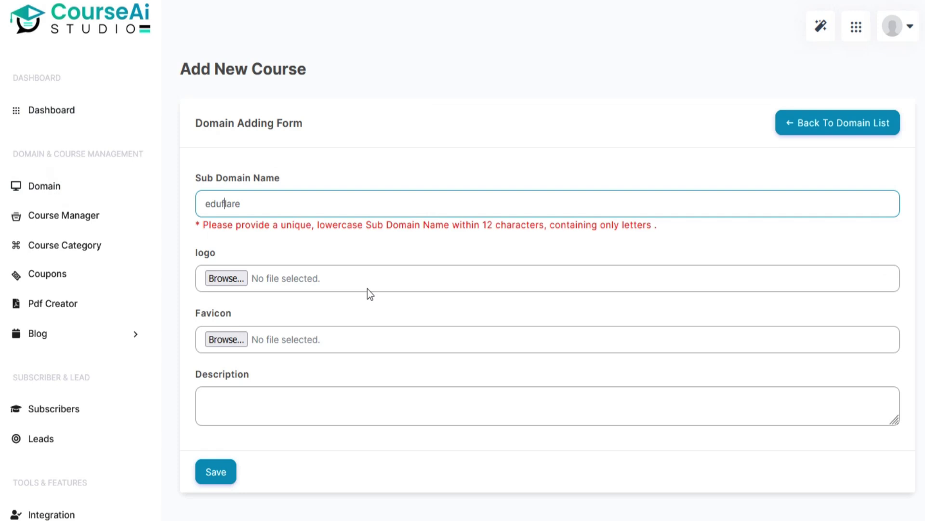
click(238, 279)
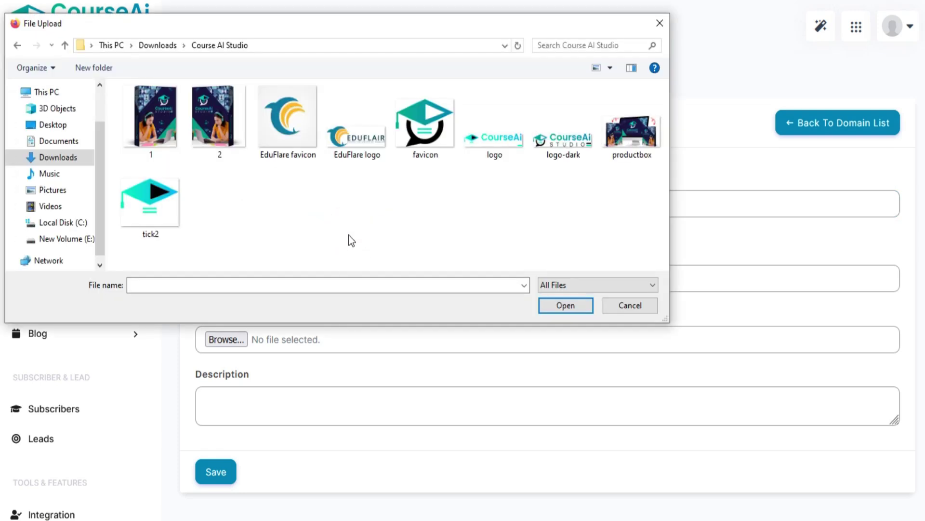
click(348, 140)
click(554, 306)
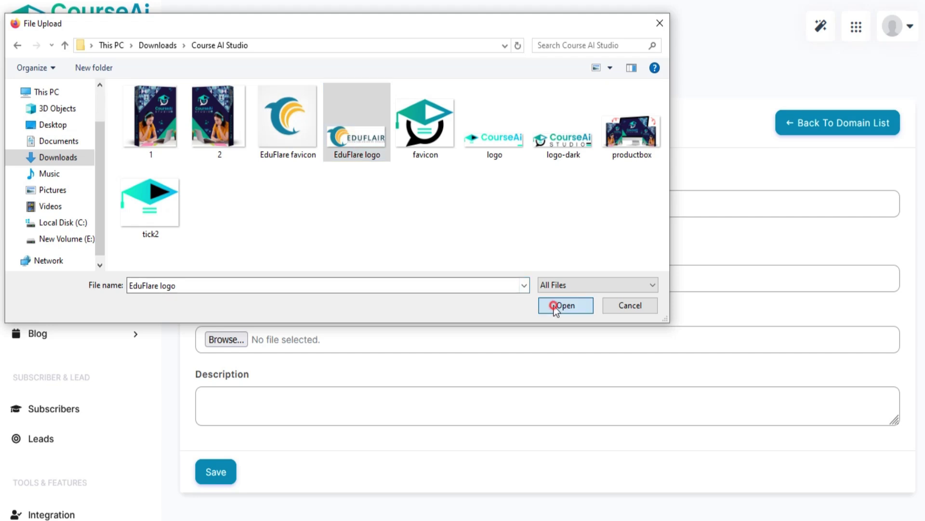
Upload EduFlare favicon.jpeg as the domain's favicon
scroll(270, 318, down, 3)
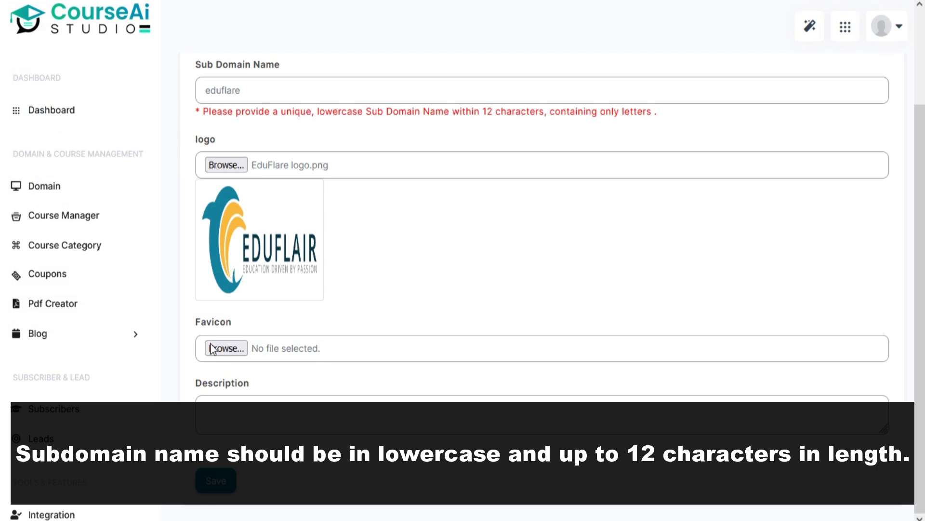
click(224, 345)
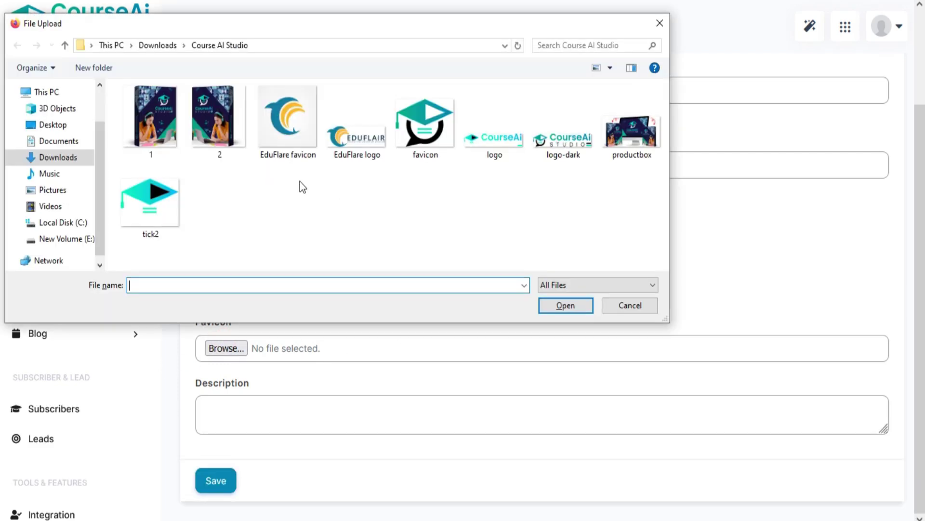
click(280, 135)
click(559, 307)
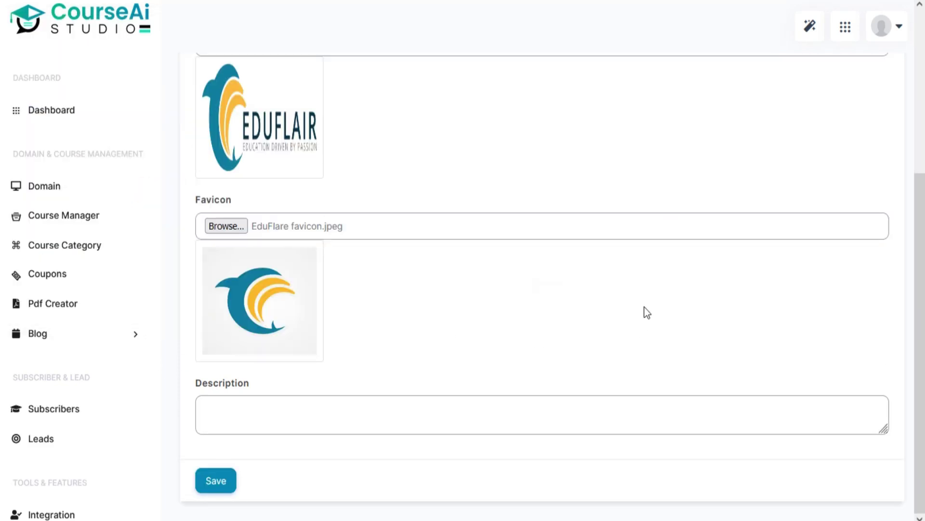
Generate a site description with the AI assistant's Custom service and copy it
scroll(645, 310, up, 5)
click(809, 28)
click(735, 92)
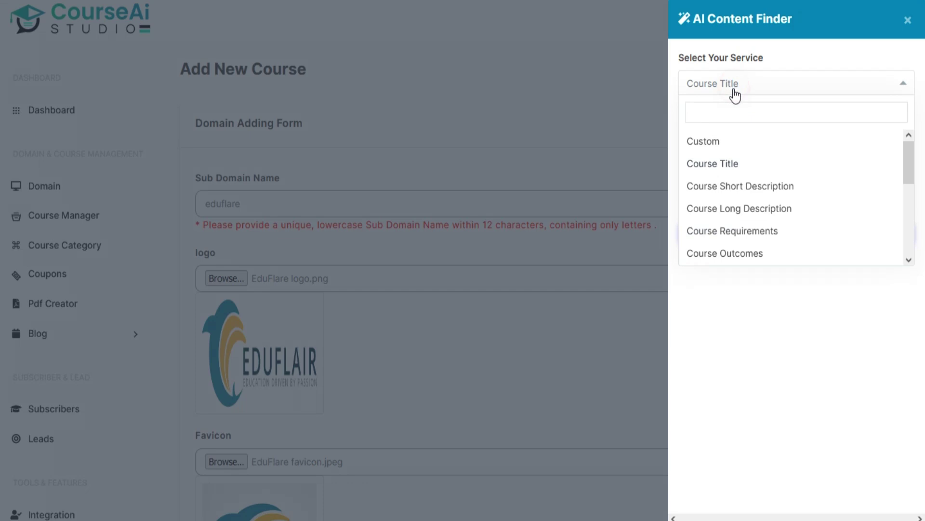
click(726, 141)
click(711, 150)
text(give me a site description for my new course site "Edu Flare")
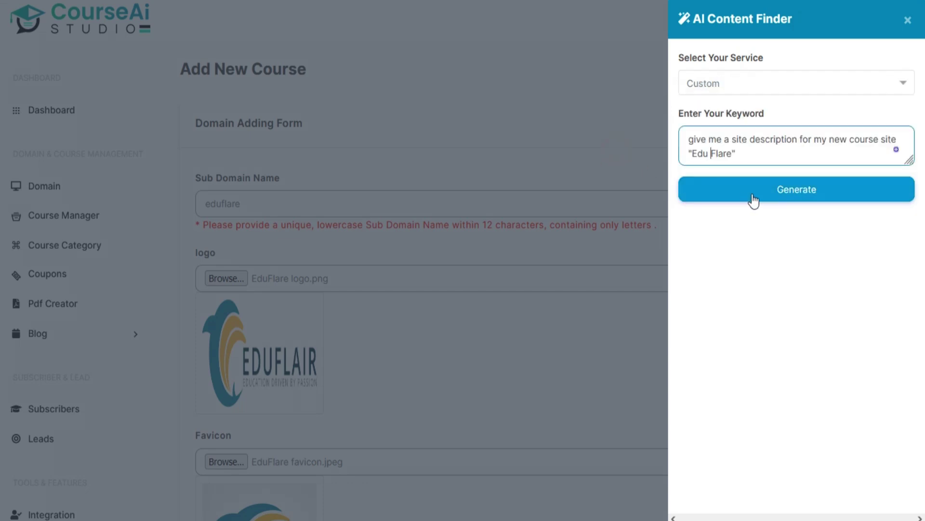
click(768, 192)
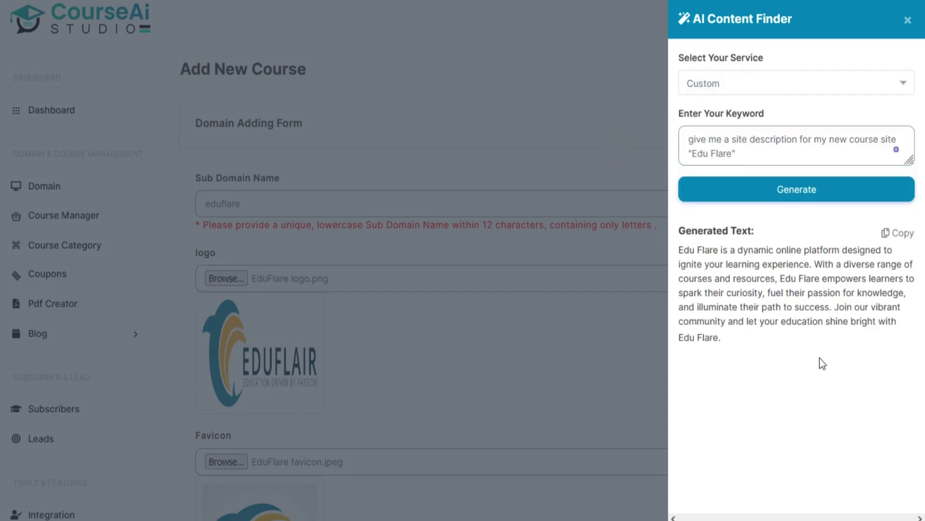
click(910, 237)
Paste the generated text into Description, accept the wording fix, and save the eduflare domain
click(543, 319)
scroll(543, 318, down, 6)
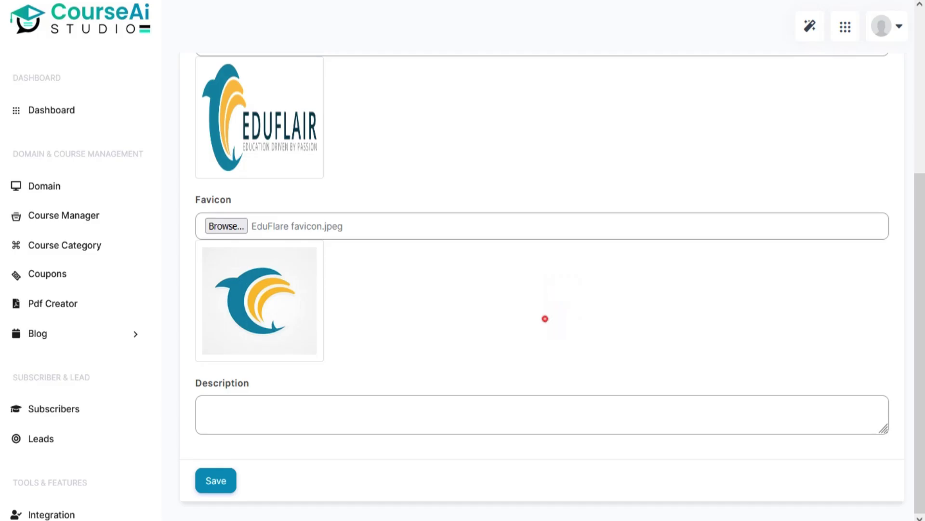
click(475, 362)
key(ctrl+v)
click(533, 302)
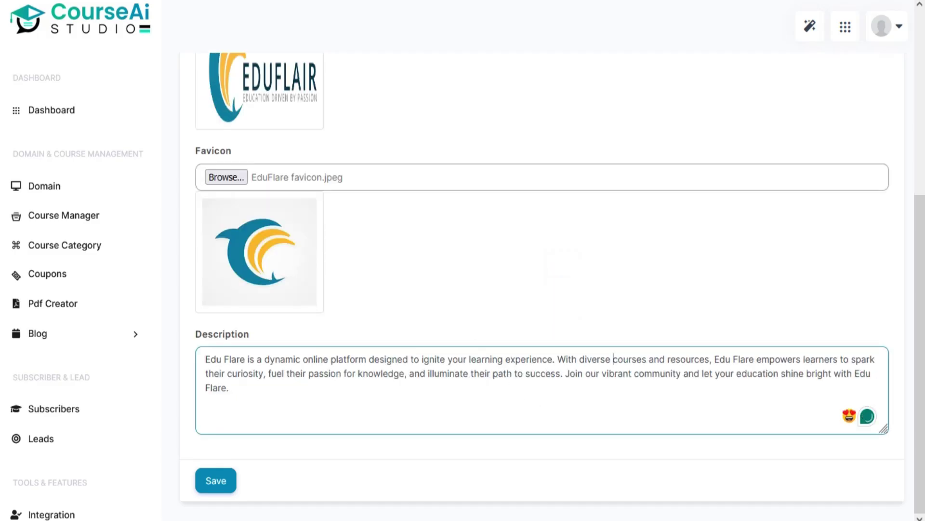
click(217, 487)
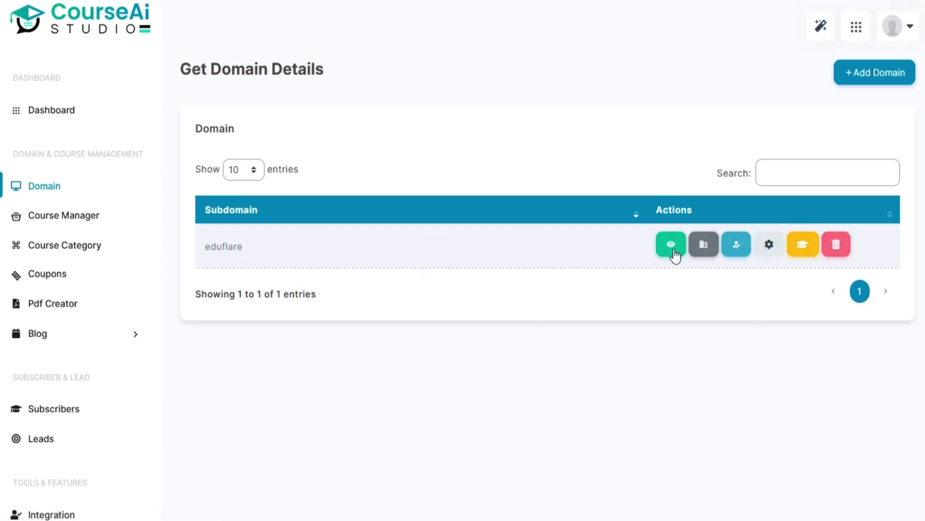
click(671, 245)
scroll(520, 313, down, 3)
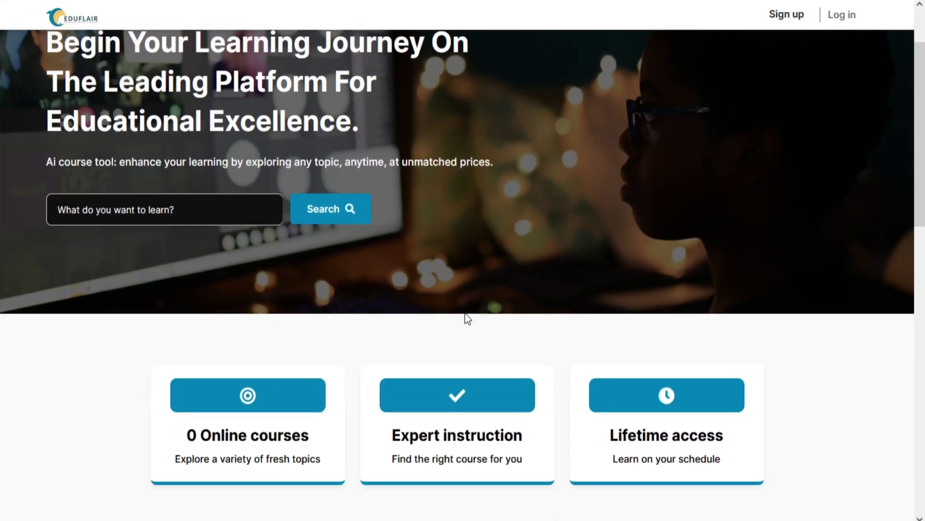
scroll(467, 318, down, 10)
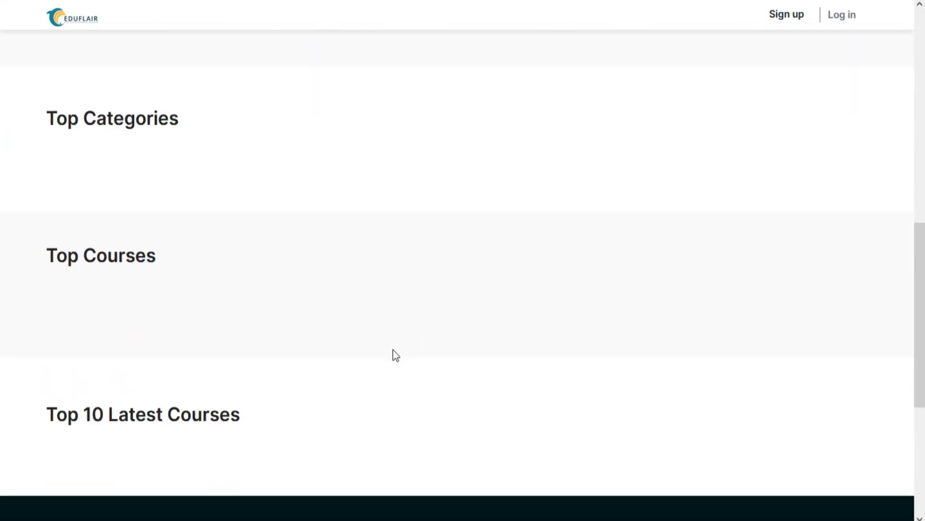
scroll(393, 352, down, 5)
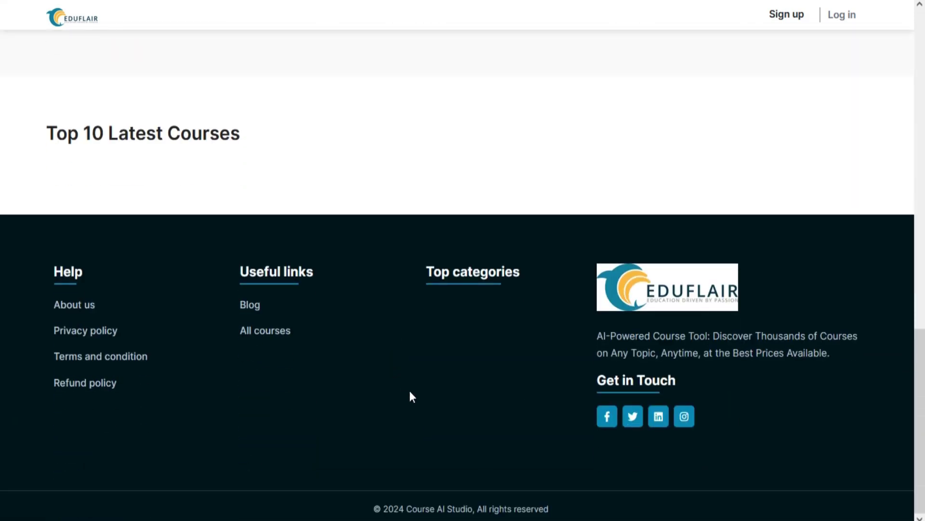
scroll(410, 394, up, 18)
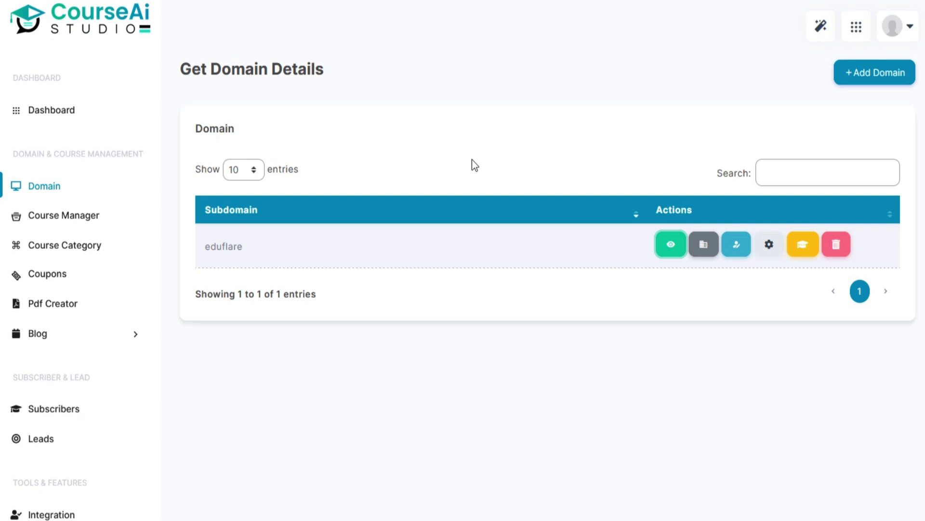
Start a new course category for eduflare titled 'Yoga-Way Of Life'
click(120, 247)
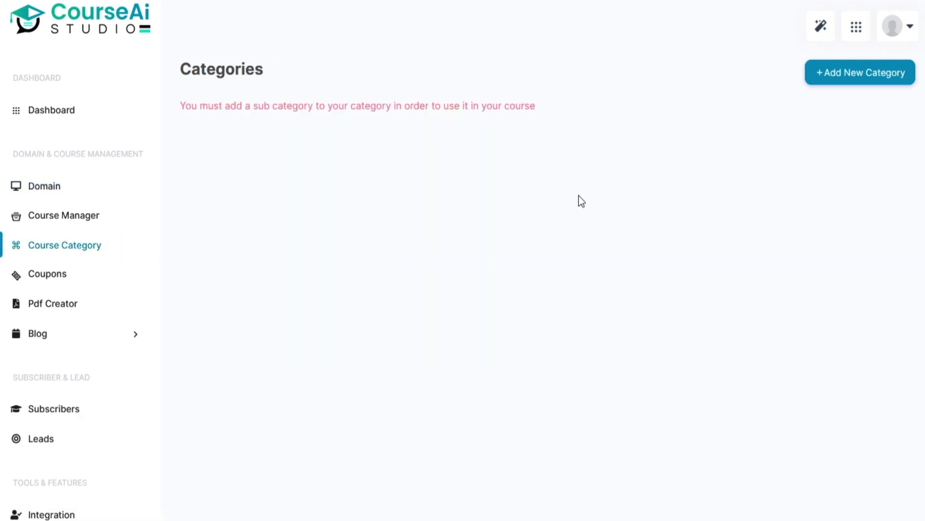
click(847, 73)
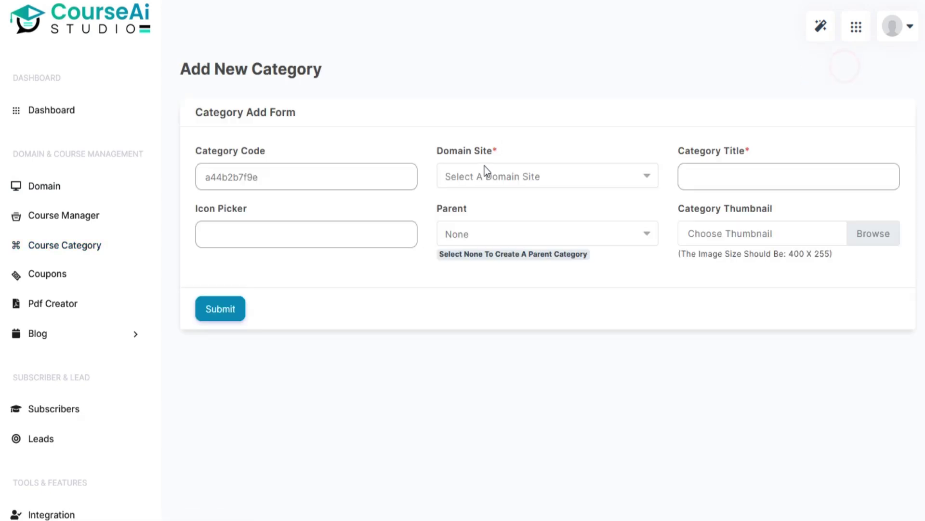
click(533, 182)
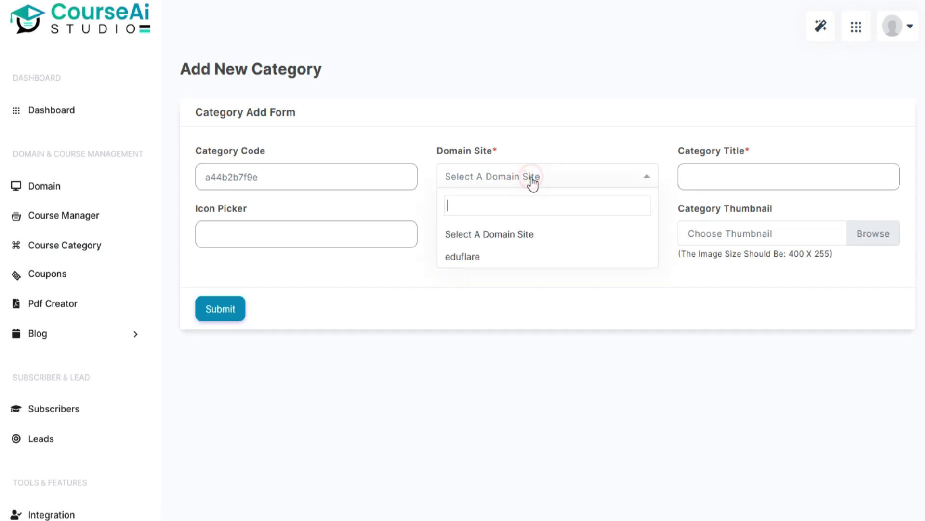
click(512, 257)
key(Tab)
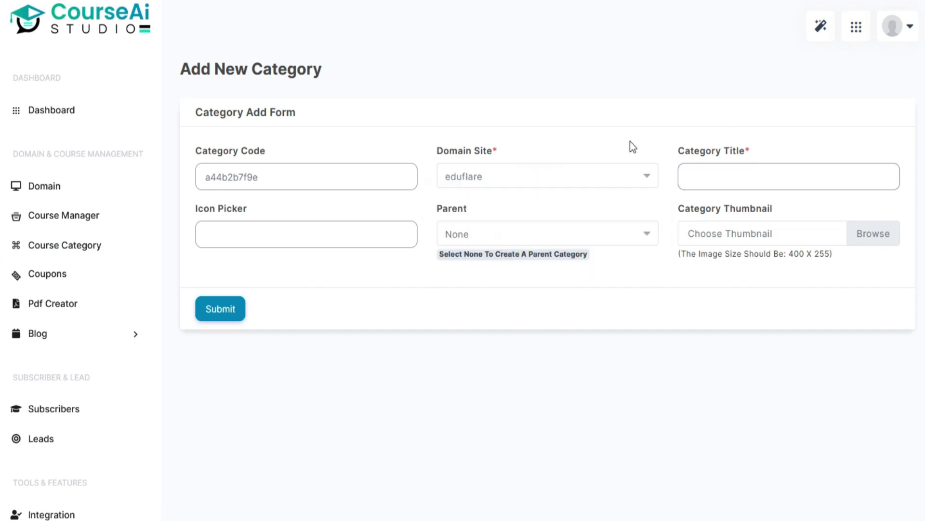
key(ctrl+v)
Give the category an icon, parent None and yoga.png thumbnail, then submit it
click(334, 232)
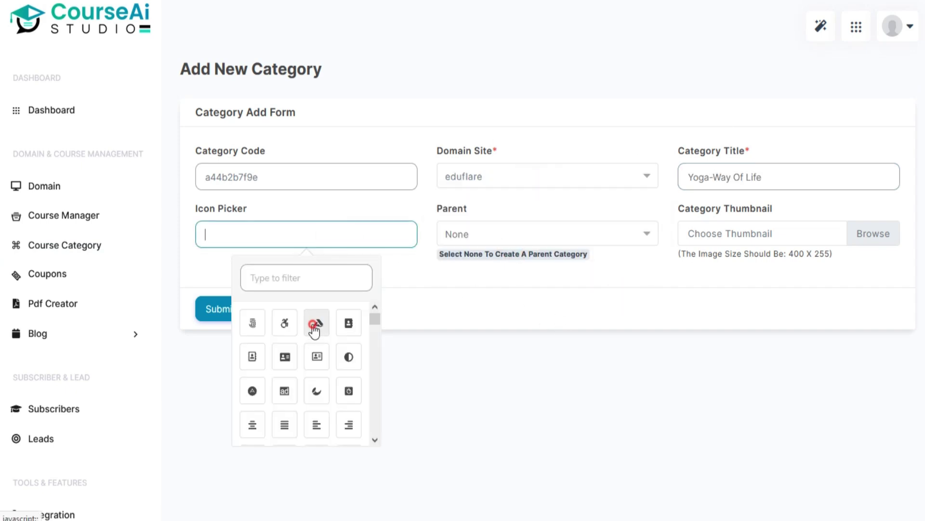
click(313, 324)
click(493, 310)
click(527, 234)
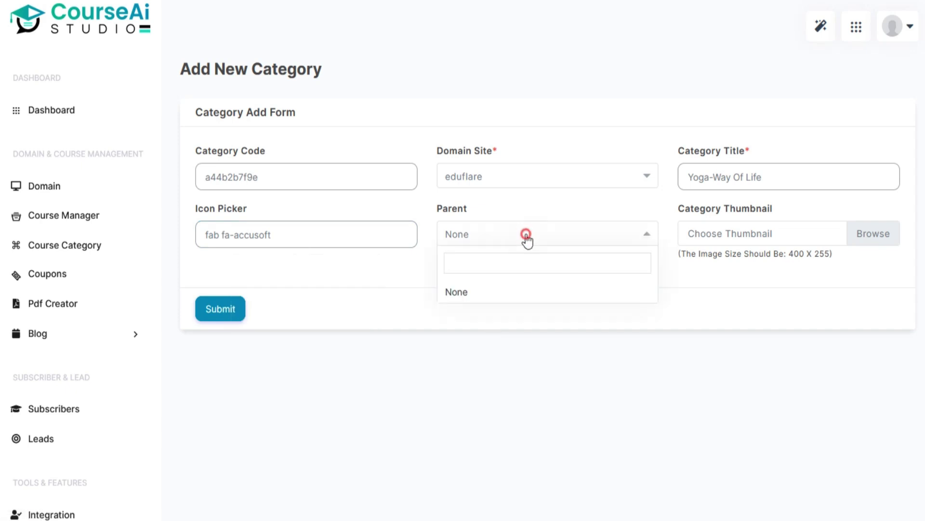
click(501, 290)
click(865, 233)
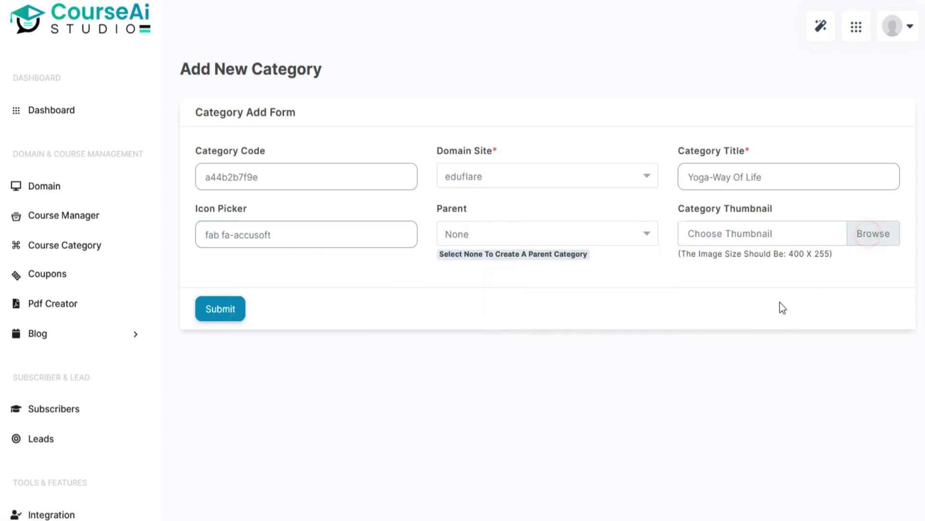
click(220, 210)
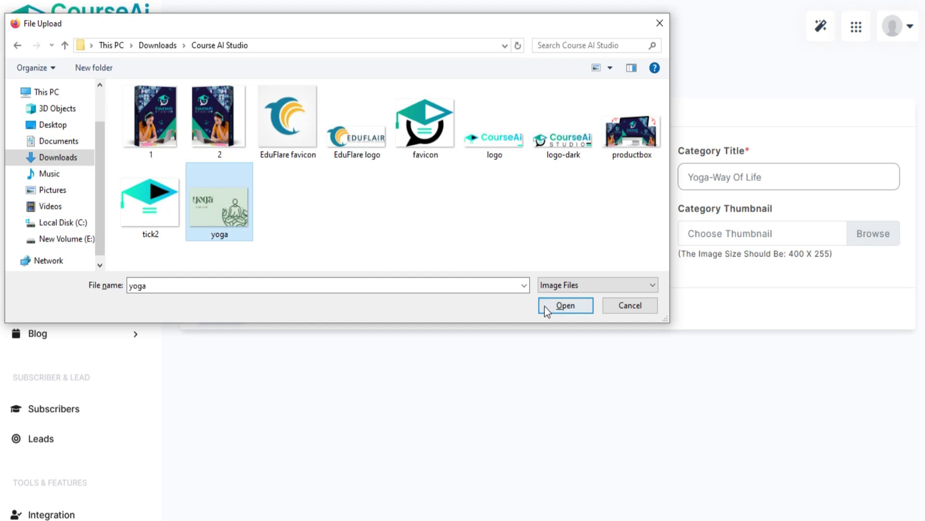
click(563, 305)
click(218, 314)
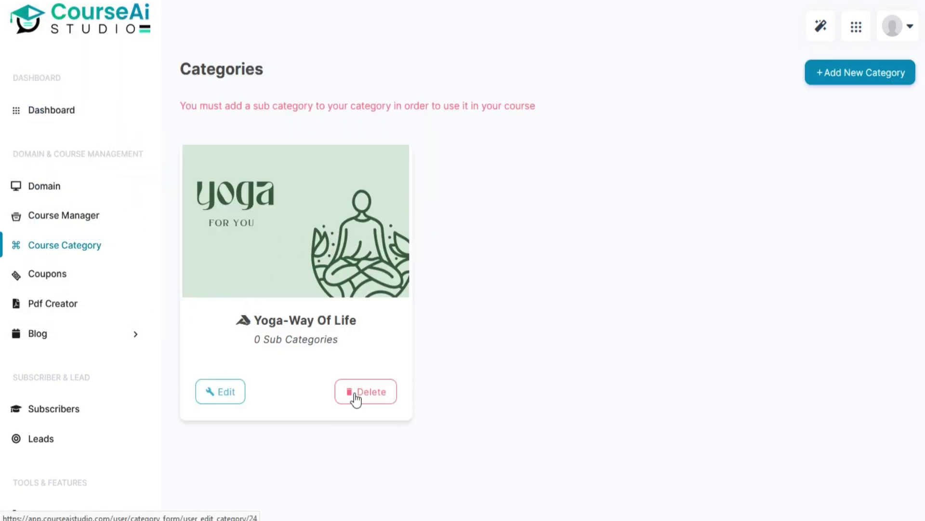
Add eduflare sub category 'Yoga-Way Of Life for you' with an icon under parent Yoga-Way Of Life
click(854, 73)
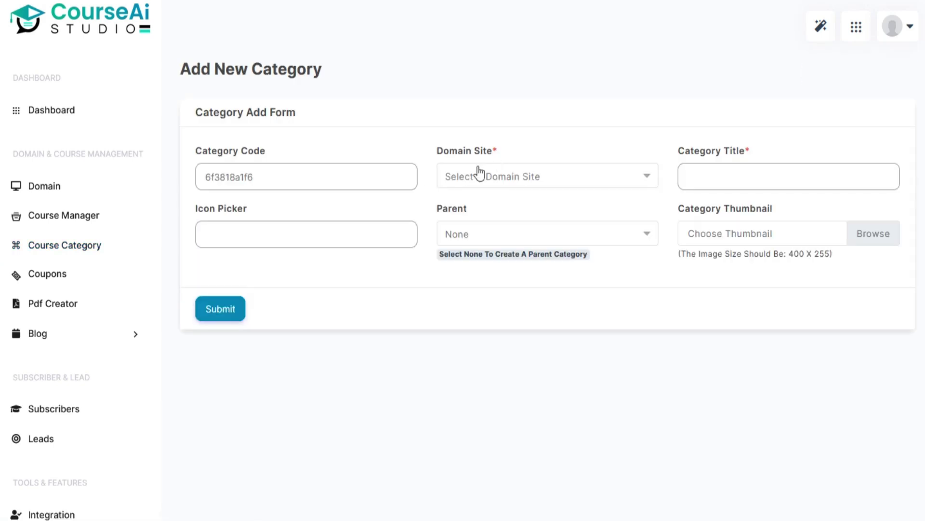
click(479, 174)
click(474, 257)
text(Yoga-Way Of Life)
click(338, 230)
click(375, 371)
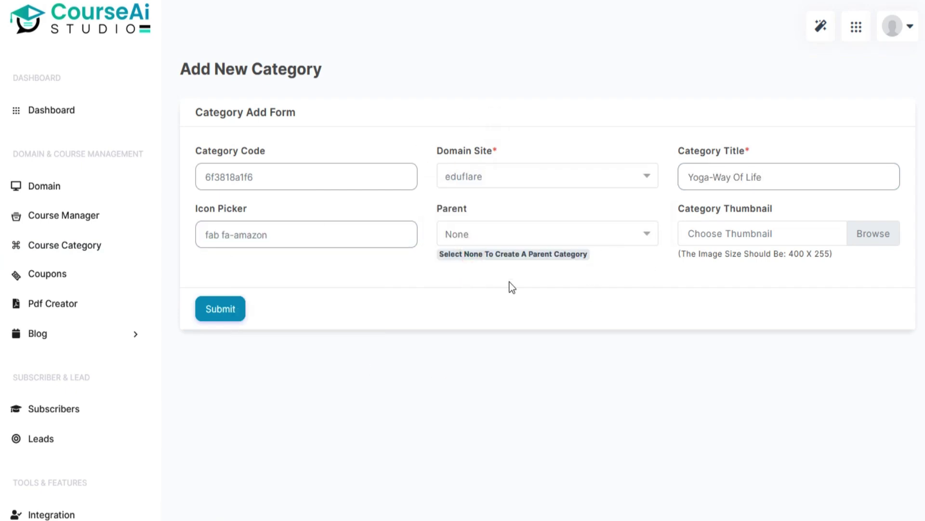
click(529, 237)
click(496, 317)
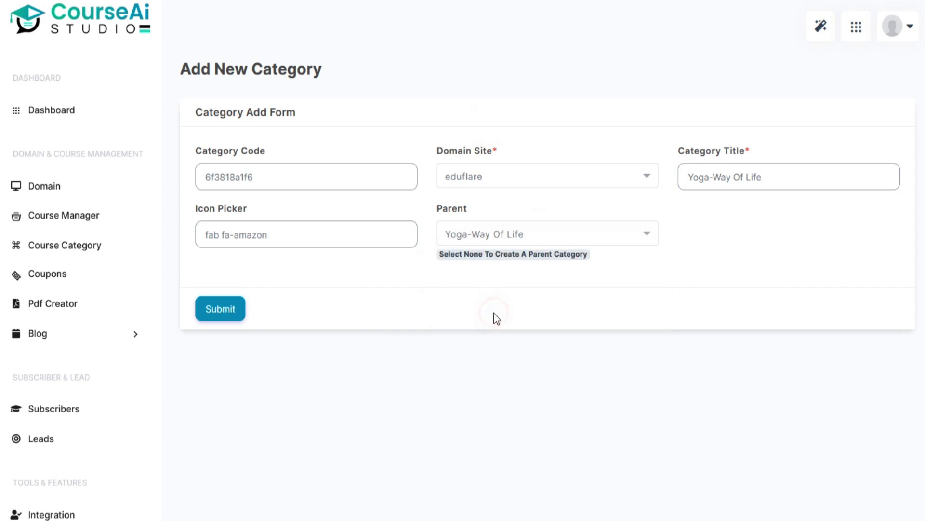
text(for you)
click(213, 315)
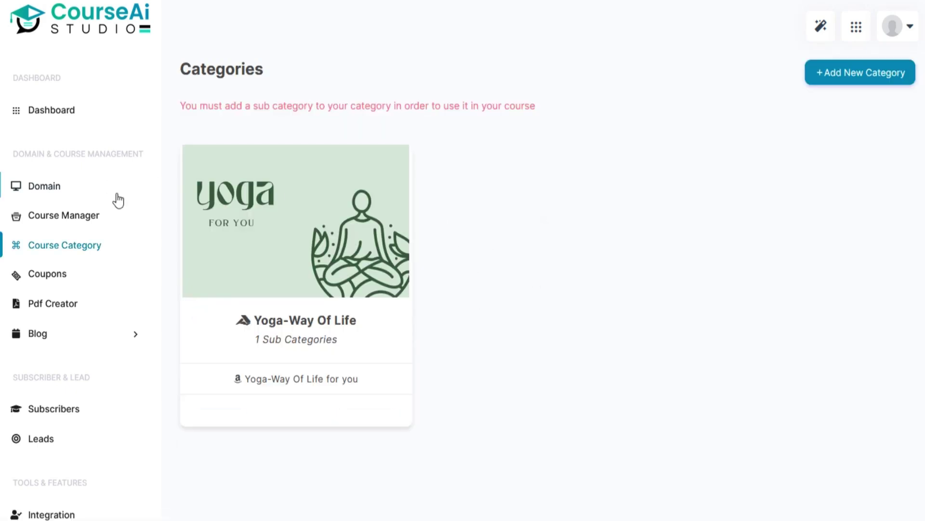
Start a new course in Course Manager for the eduflare domain site
click(93, 217)
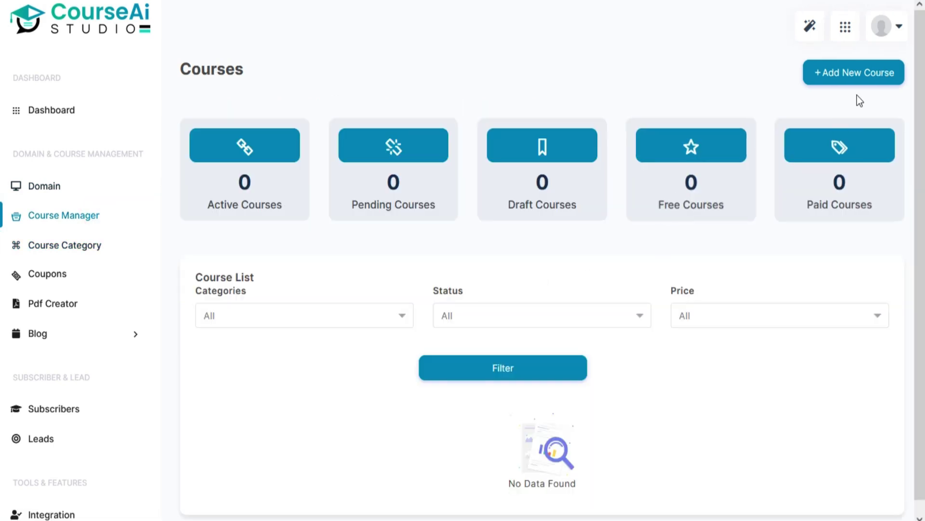
click(847, 80)
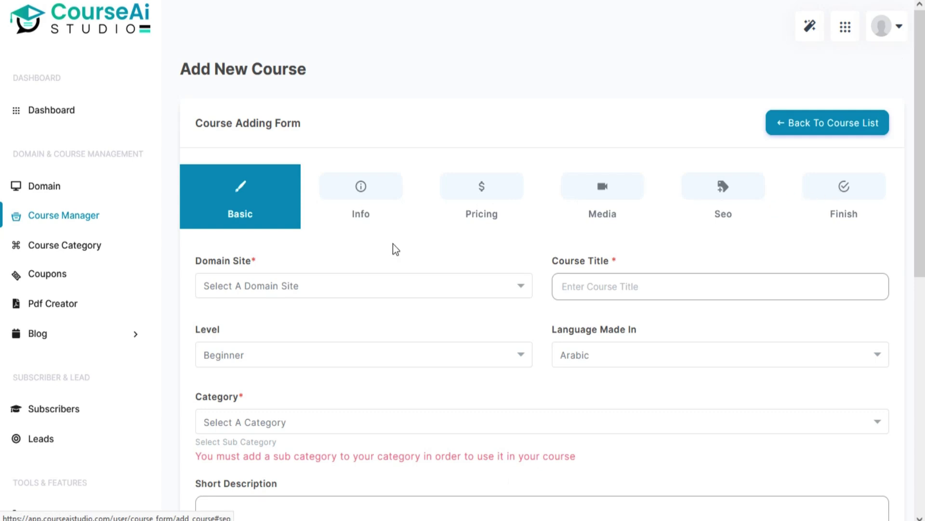
click(324, 288)
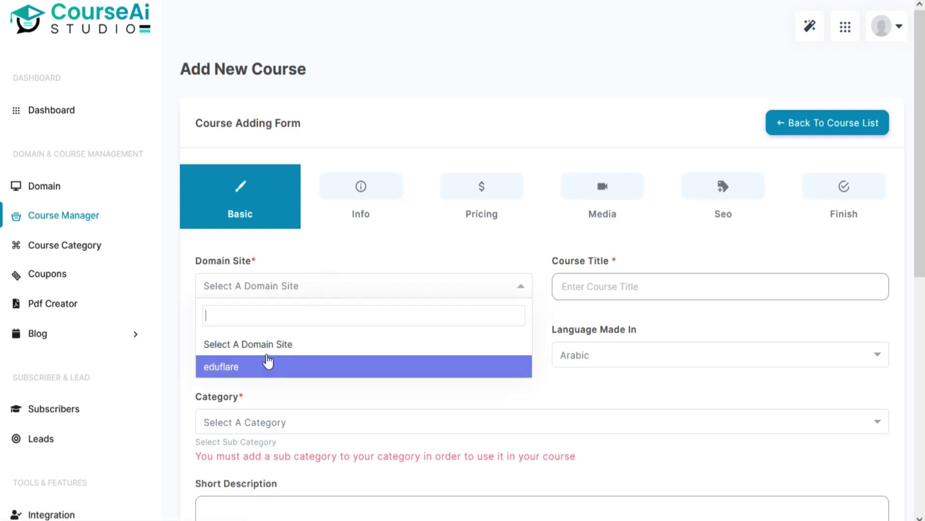
click(265, 370)
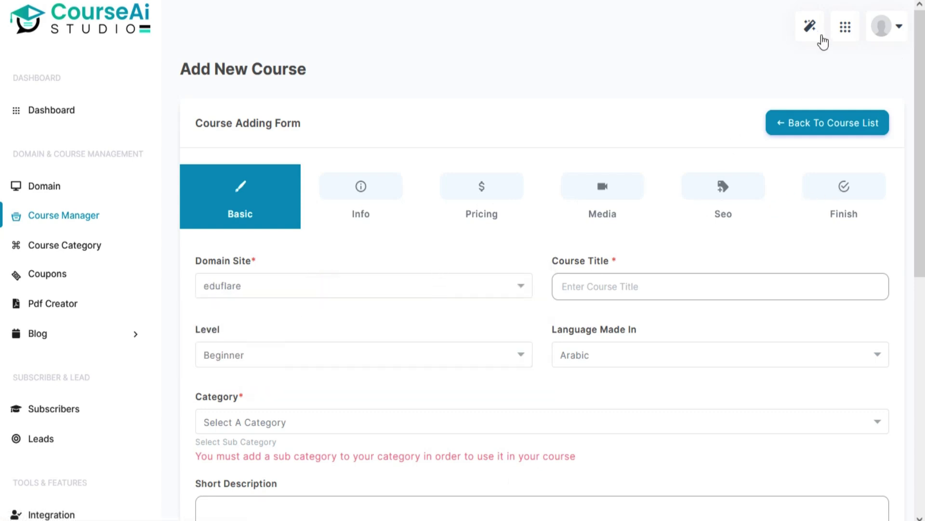
Generate an English course title with the AI wand and put it into Course Title
click(811, 26)
text(Give me title for my new course "Yoga-Way Of Life")
click(759, 175)
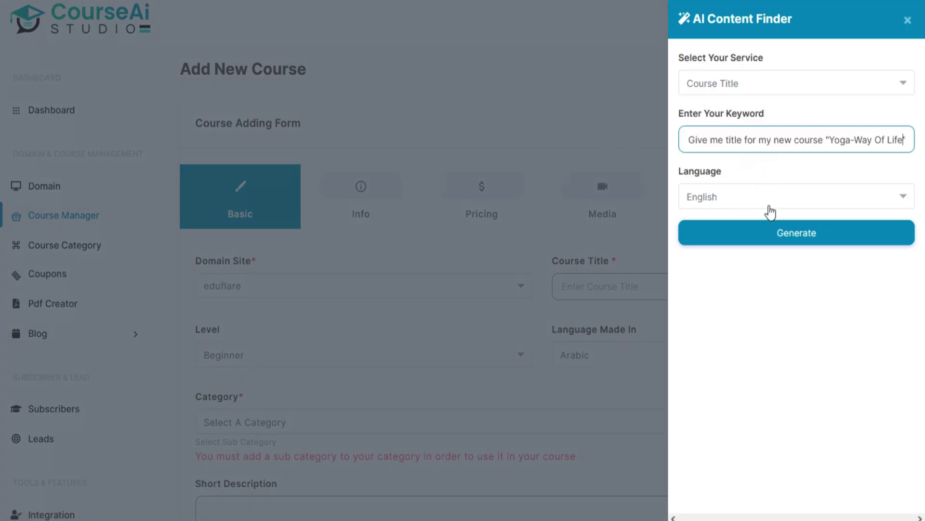
click(771, 212)
scroll(748, 338, down, 3)
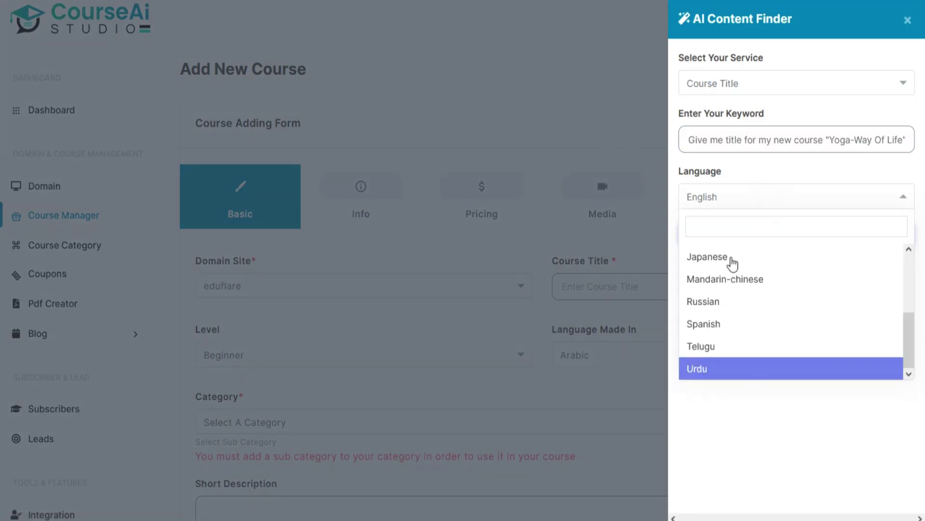
click(732, 205)
click(789, 233)
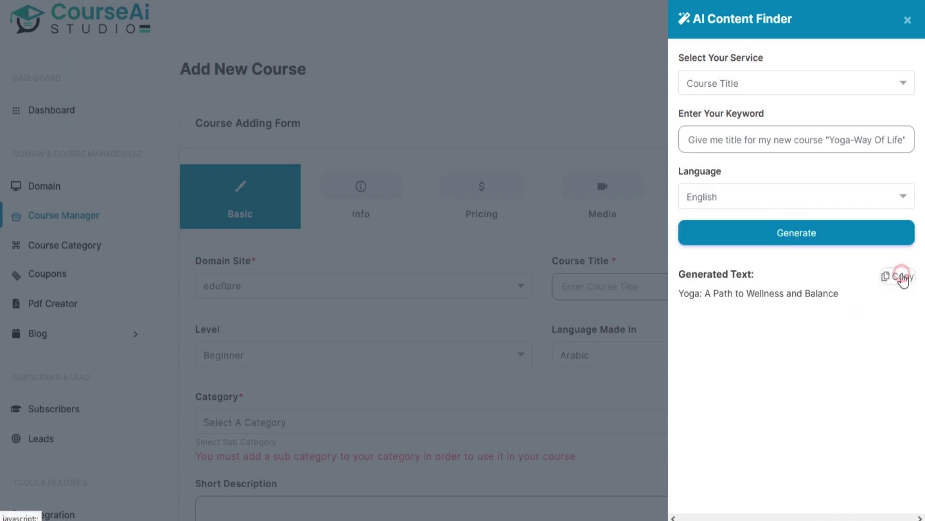
click(904, 276)
click(559, 196)
Set level Beginner, language English and category Yoga-Way Of Life for you
scroll(500, 250, down, 1)
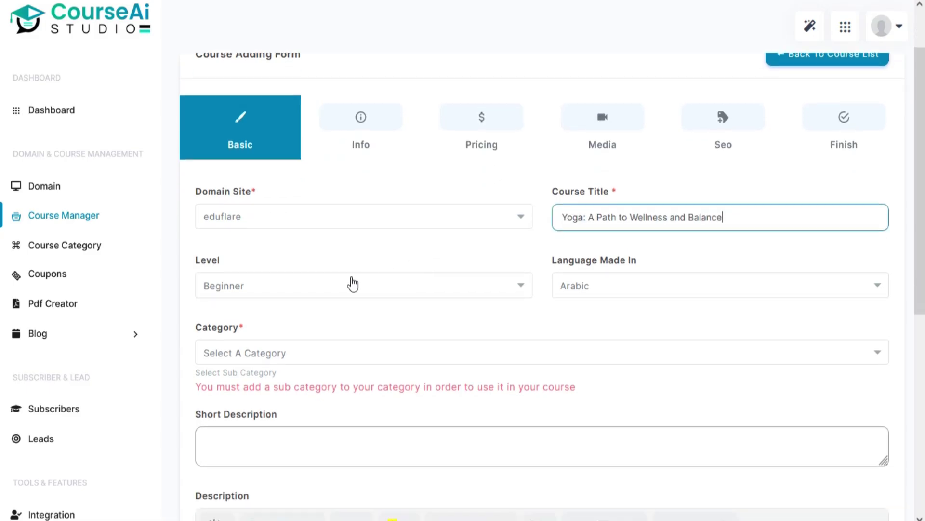
click(351, 282)
click(313, 343)
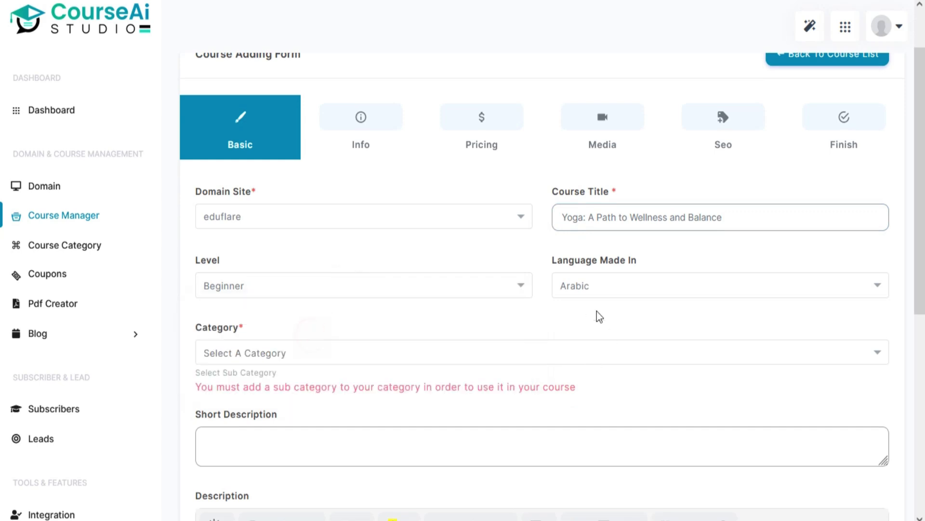
click(609, 287)
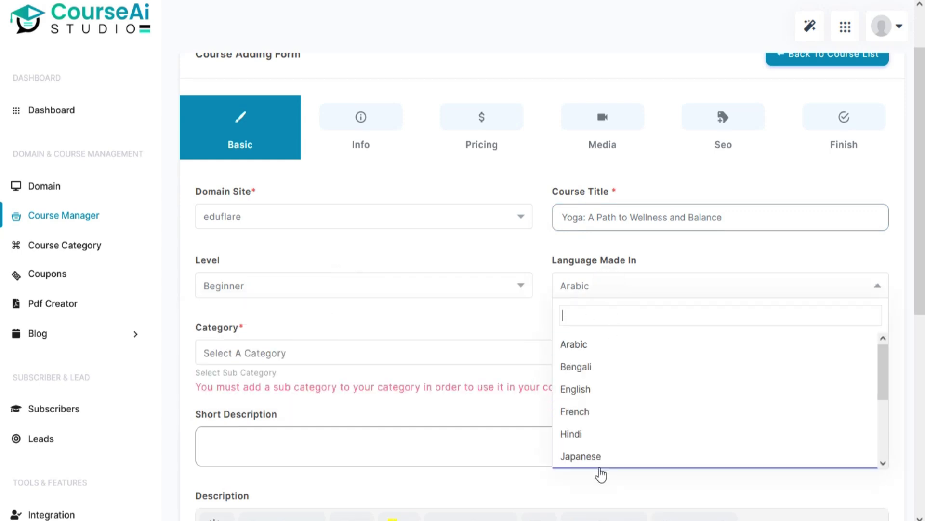
click(601, 391)
scroll(423, 295, down, 1)
click(422, 296)
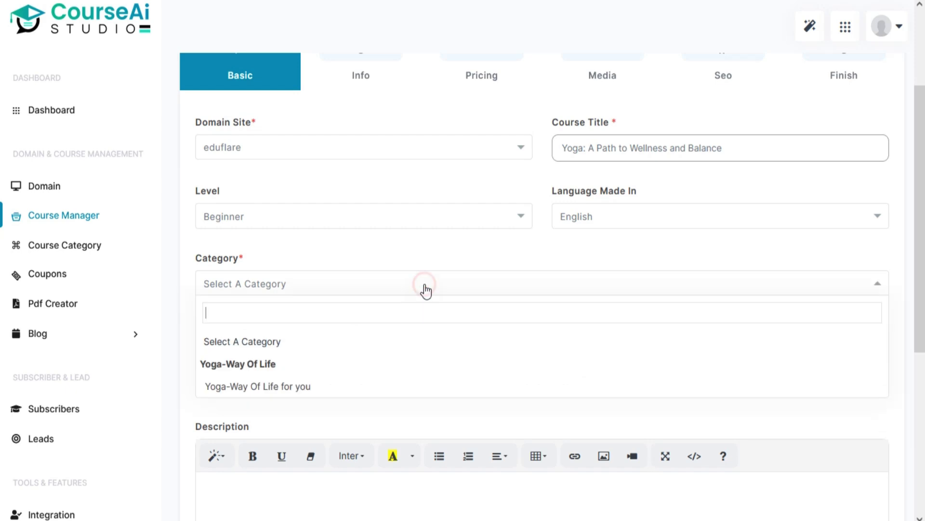
click(346, 381)
scroll(797, 227, up, 1)
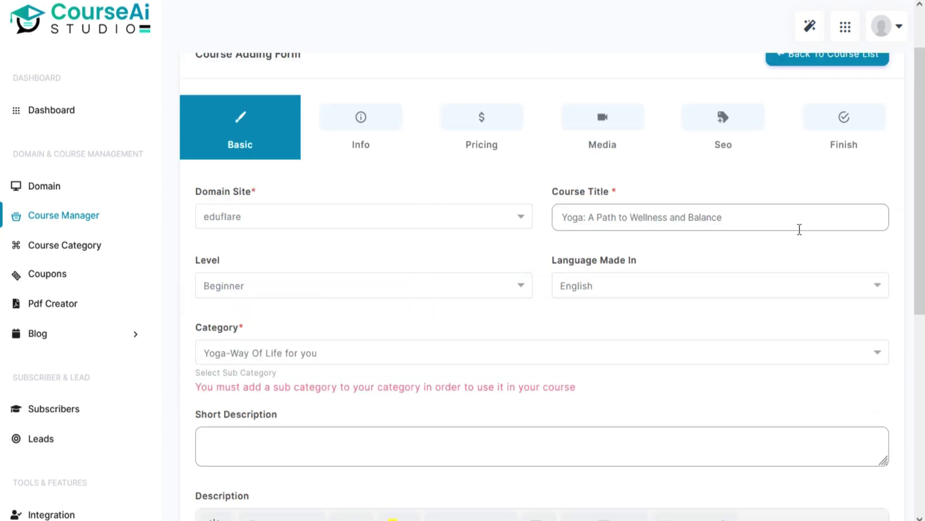
Generate a short course description from the course title and copy it into the form
click(810, 27)
click(763, 80)
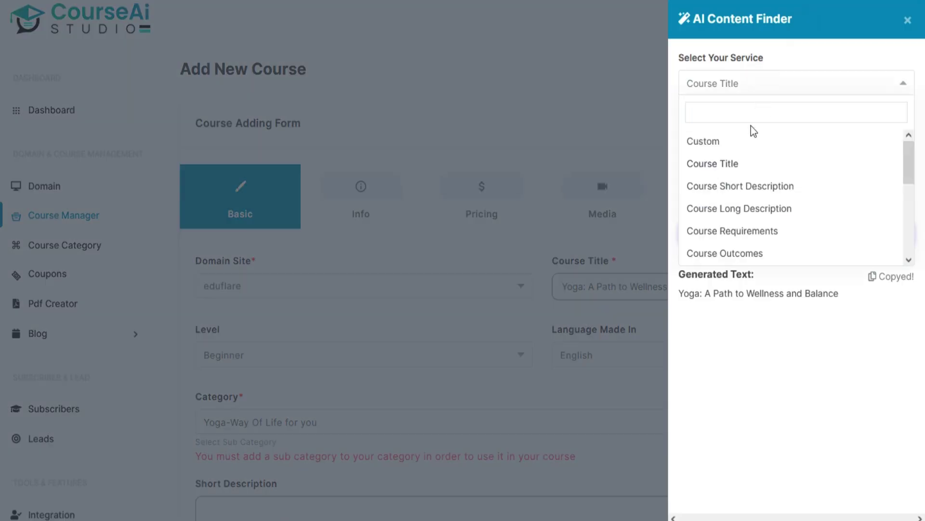
click(742, 191)
text(Yoga: A Path to Wellness and Balance)
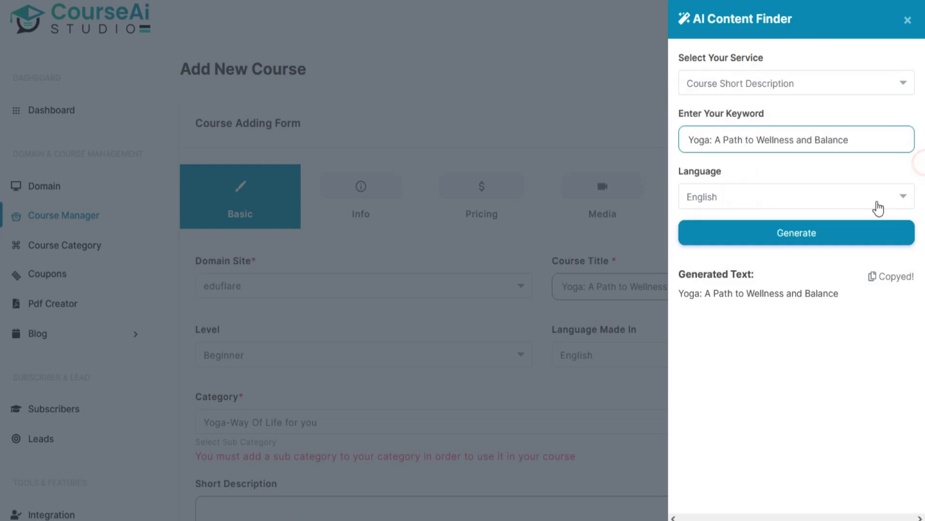
click(809, 237)
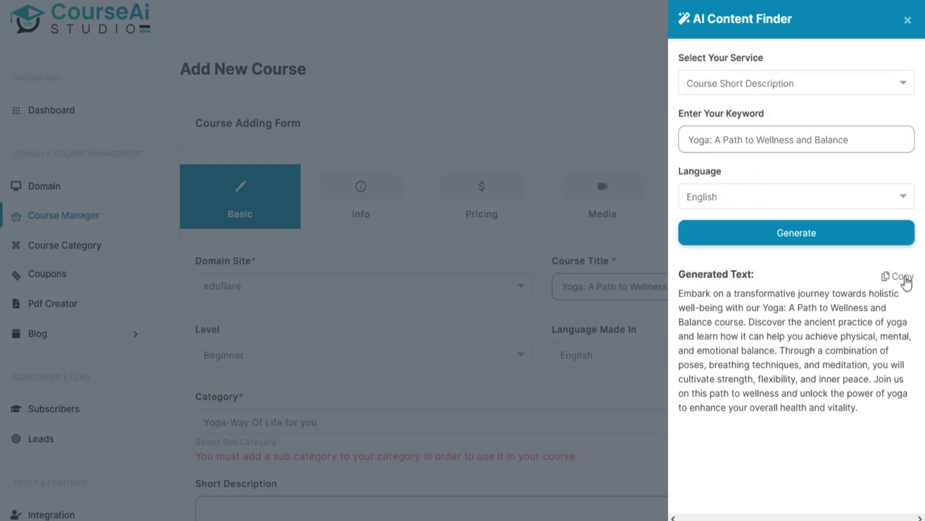
click(902, 278)
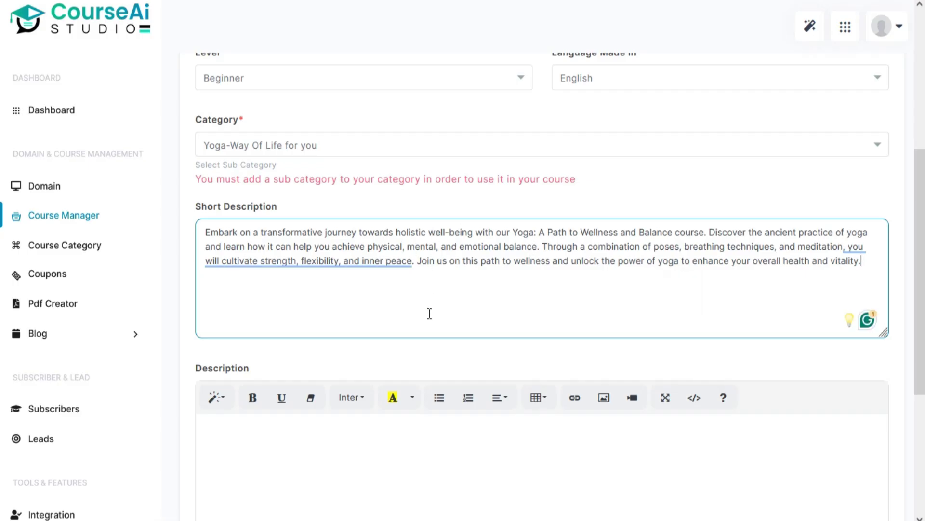
scroll(429, 313, down, 3)
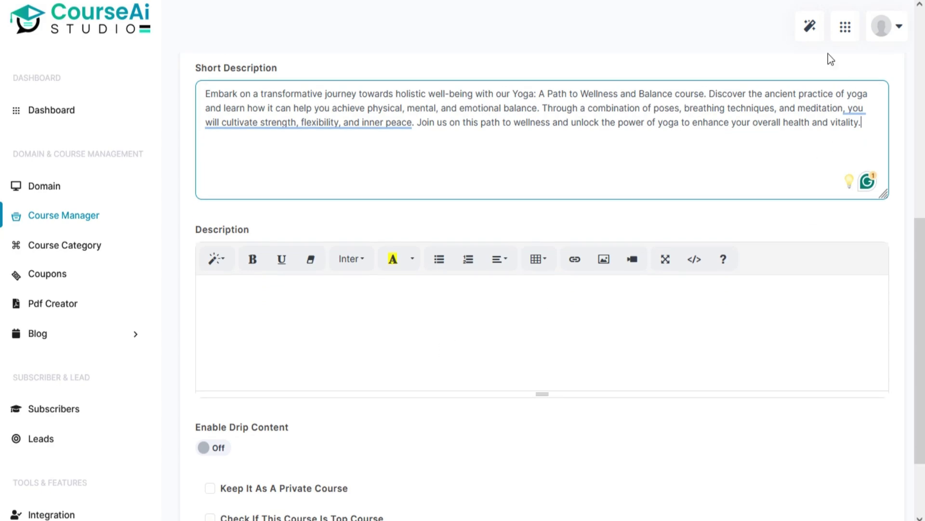
Generate a long course description with AI and paste it into Description
click(810, 27)
click(787, 83)
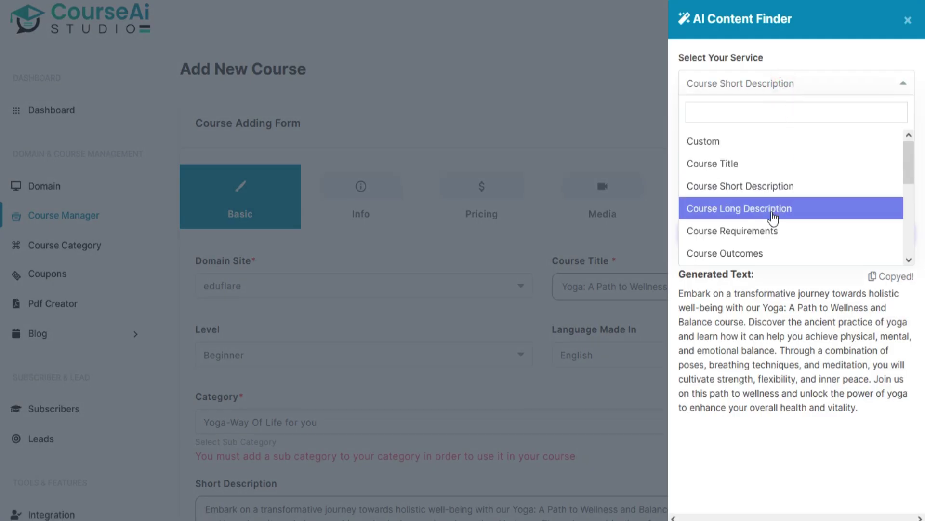
click(773, 208)
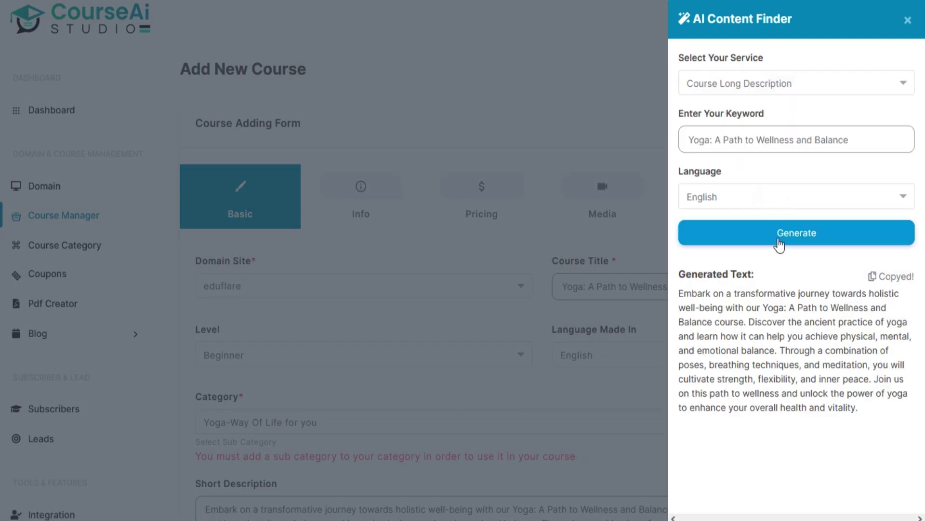
click(778, 239)
click(890, 274)
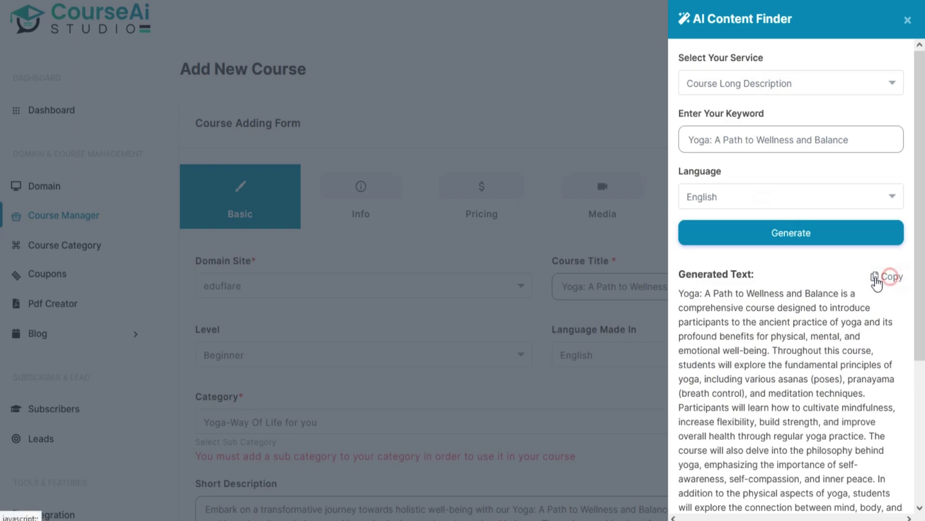
click(502, 240)
scroll(502, 240, down, 8)
key(ctrl+v)
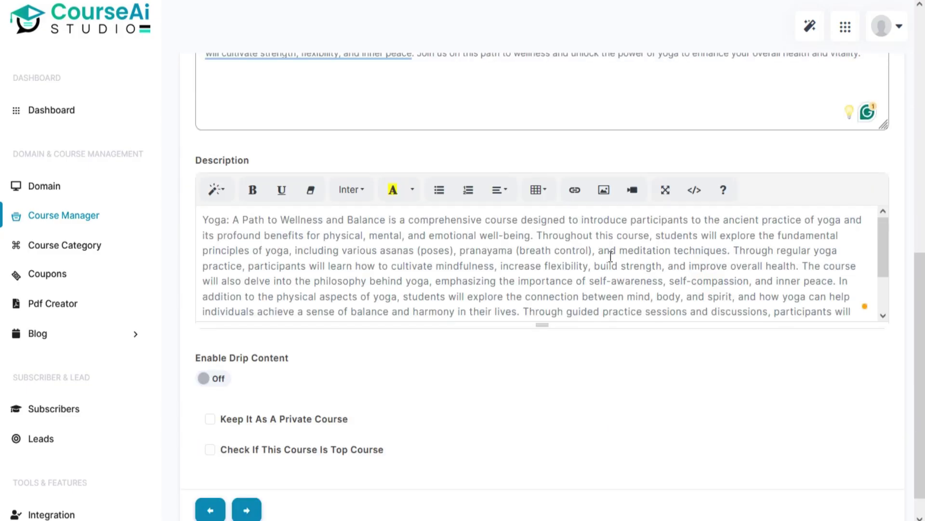
Mark the course as a Top Course and leave Private Course unticked
scroll(612, 260, down, 5)
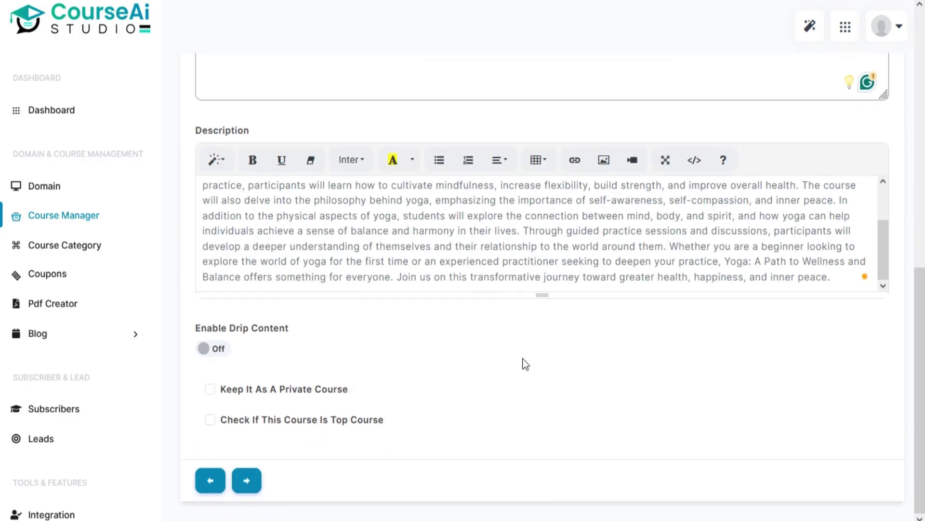
click(210, 390)
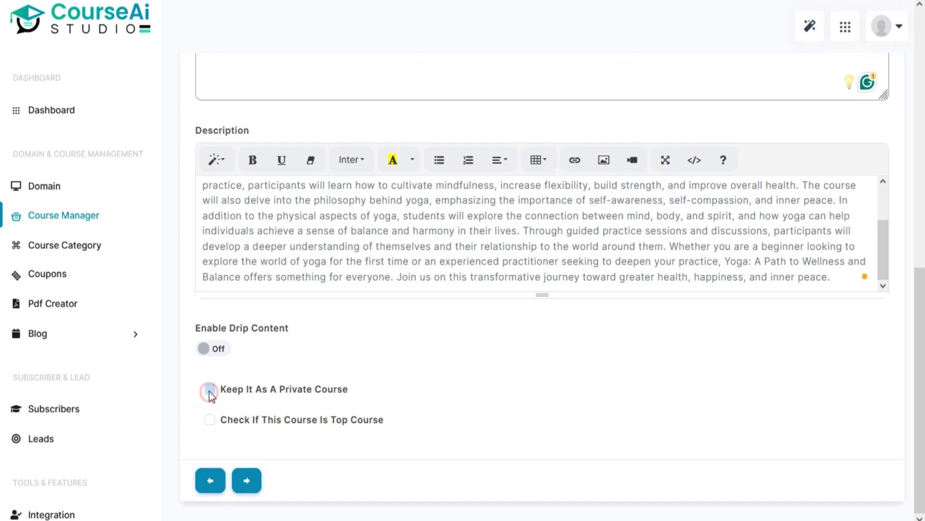
click(211, 419)
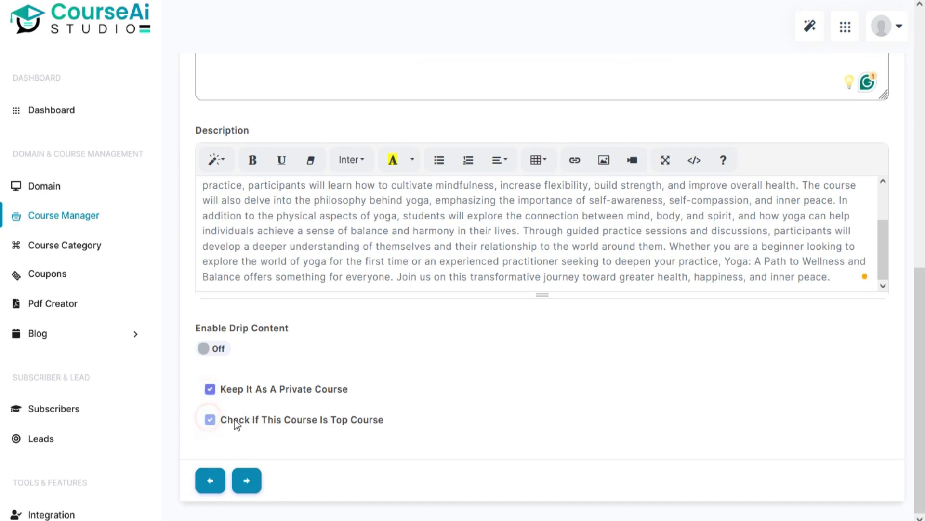
click(210, 390)
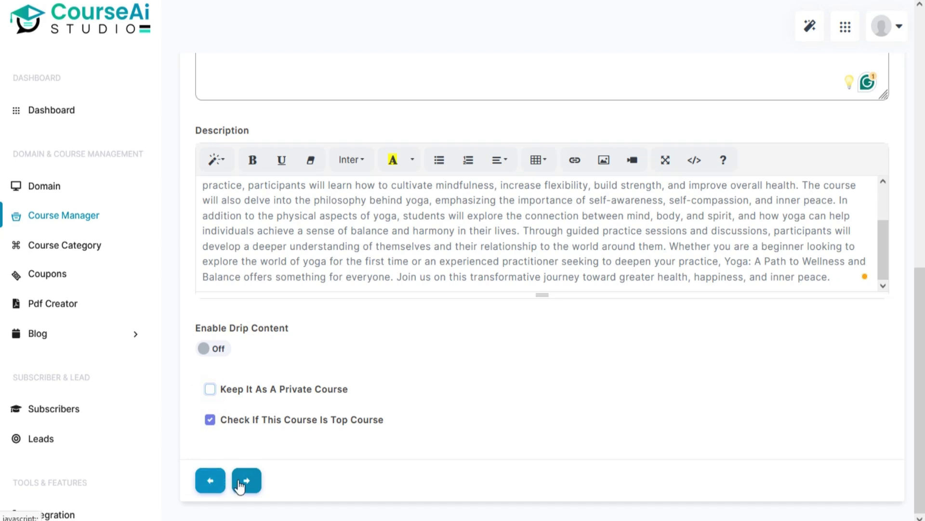
Move to the Info step and generate course FAQs with the AI generator
click(247, 480)
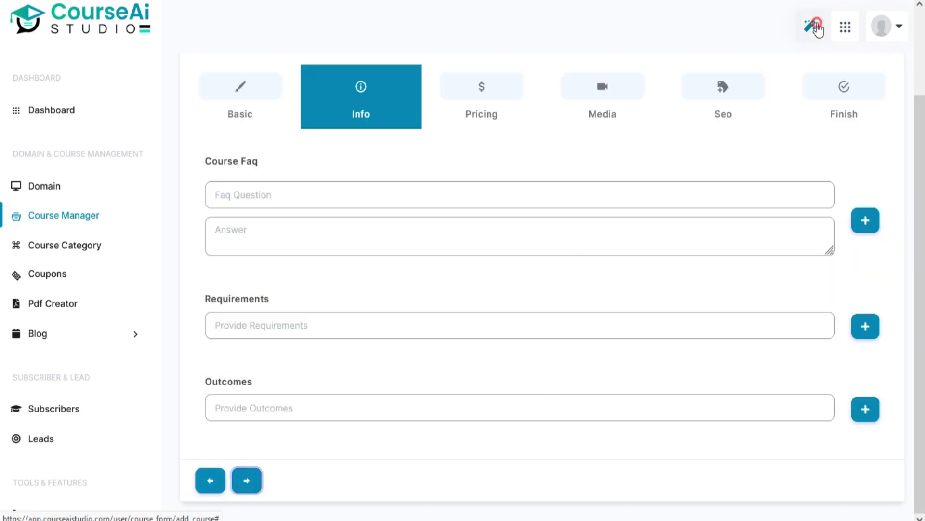
click(811, 26)
click(815, 86)
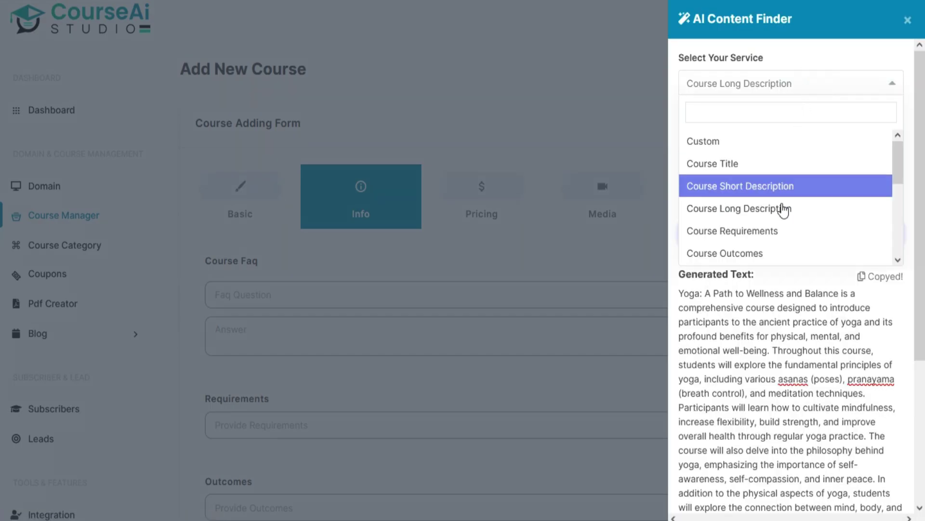
scroll(771, 229, down, 1)
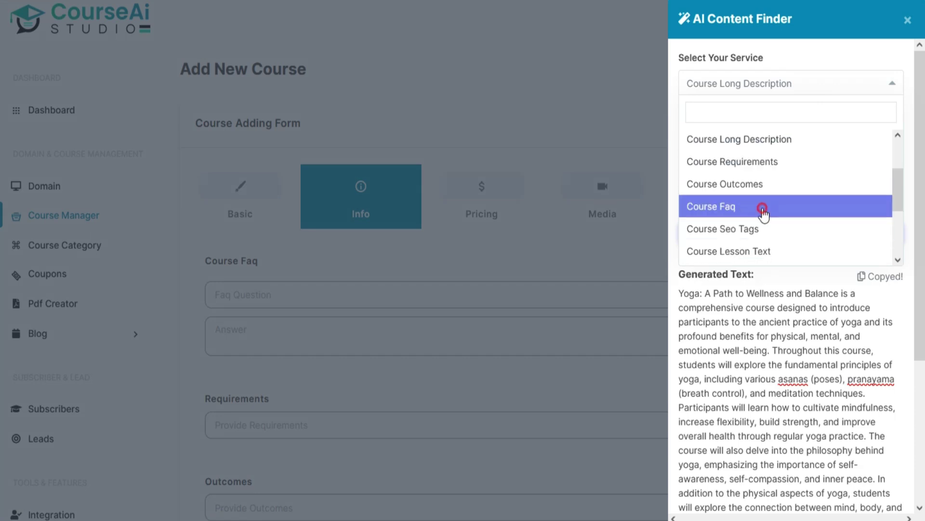
click(762, 207)
click(782, 239)
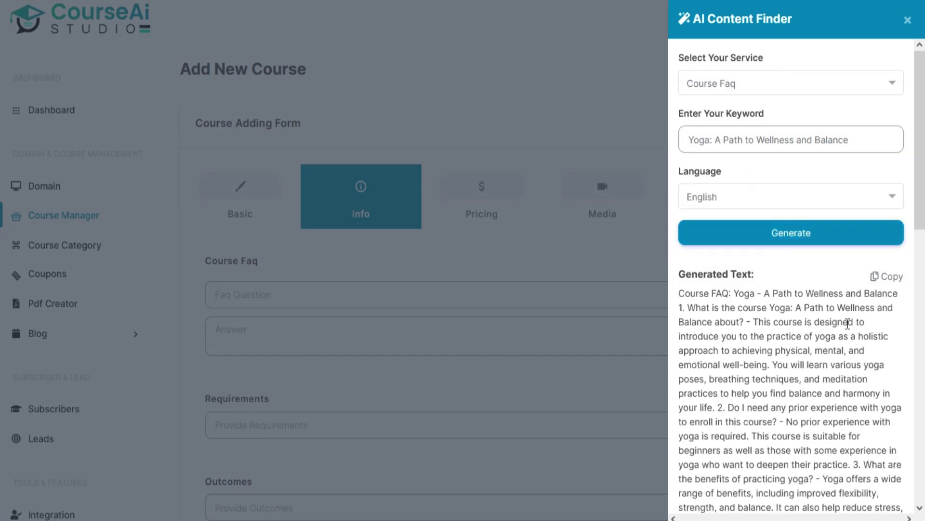
scroll(829, 315, down, 8)
scroll(812, 373, down, 5)
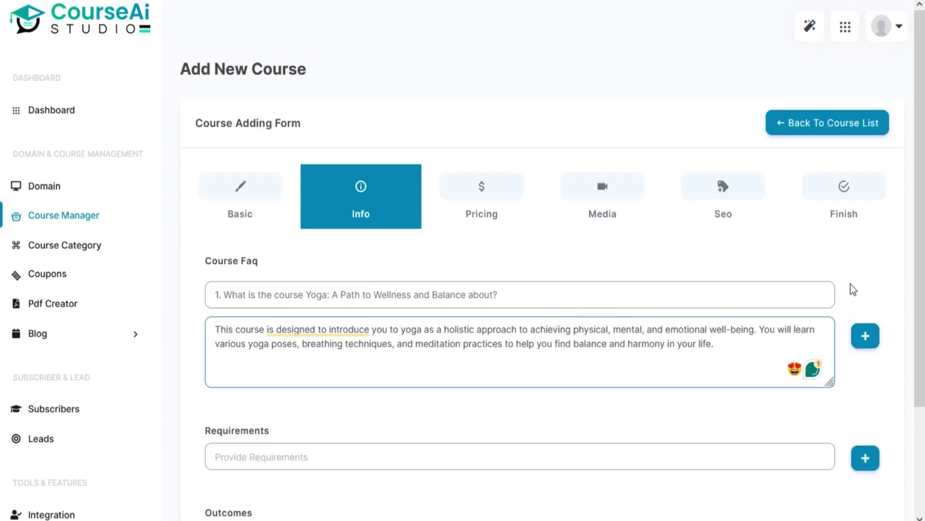
Add a second FAQ asking whether prior yoga experience is needed, answering none is required
click(867, 339)
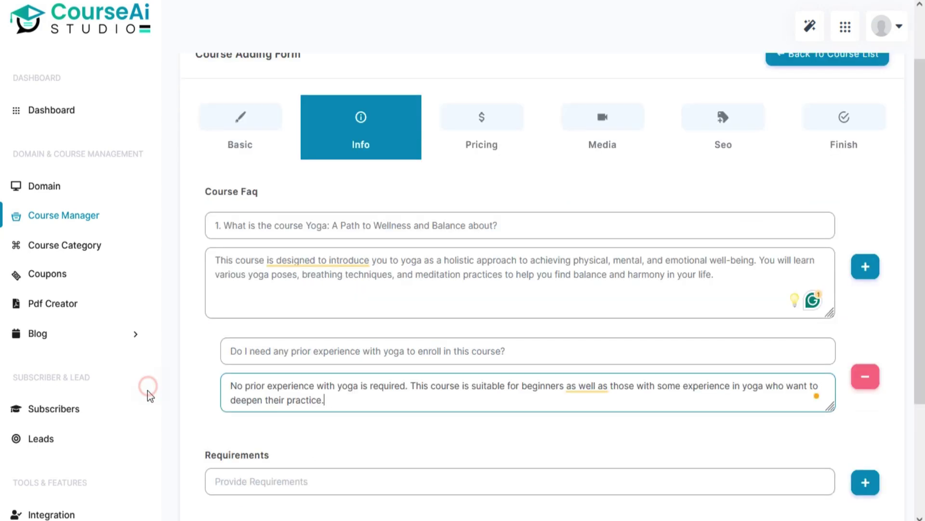
scroll(337, 327, down, 1)
scroll(400, 348, down, 1)
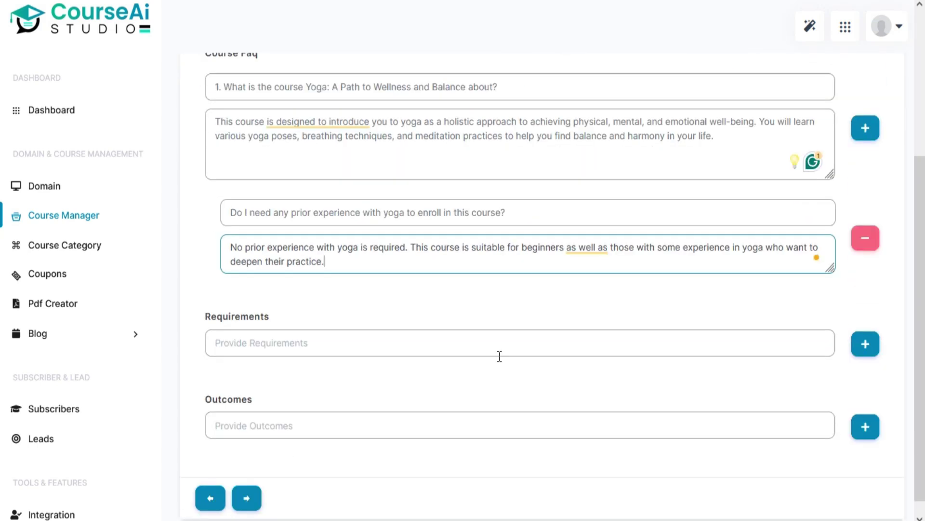
scroll(555, 338, up, 3)
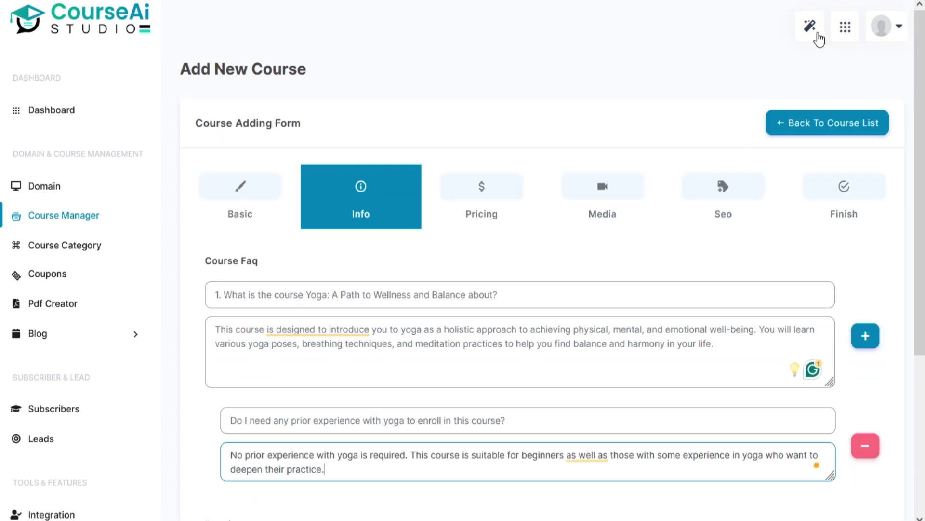
Generate course requirements with AI and fill two requirement entries on attendance and participation
click(811, 29)
click(750, 86)
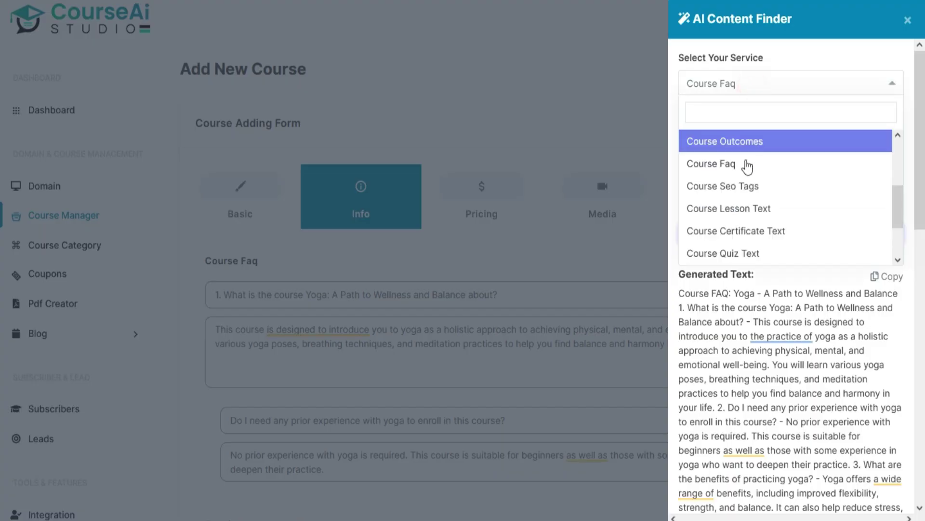
scroll(747, 163, up, 3)
click(743, 189)
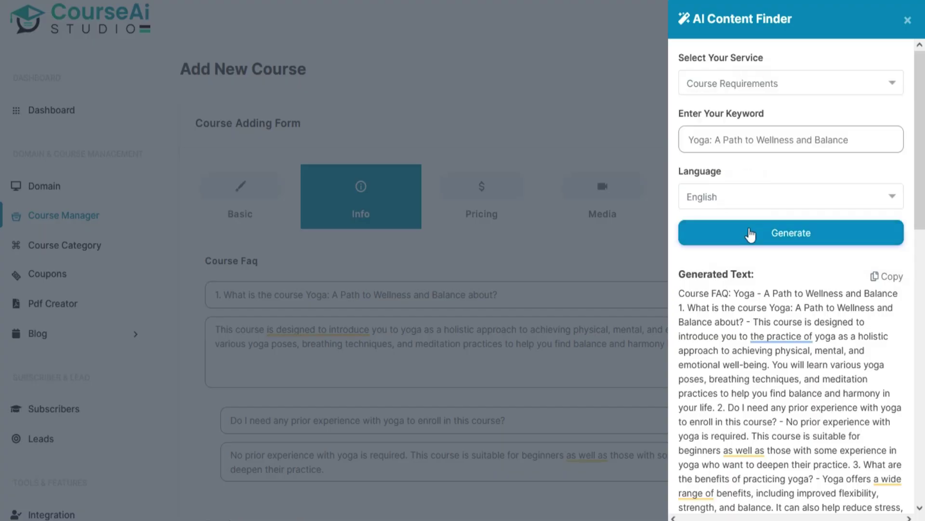
click(745, 240)
scroll(776, 289, down, 2)
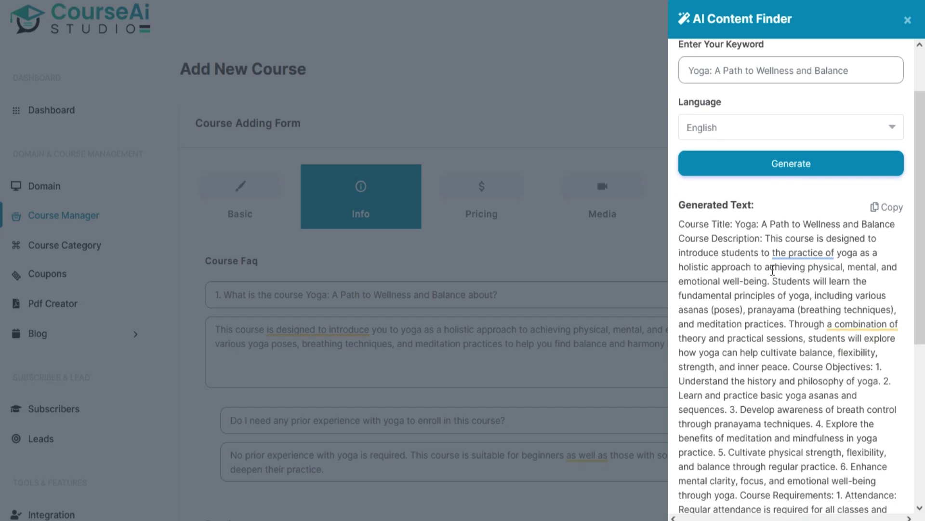
scroll(836, 268, down, 7)
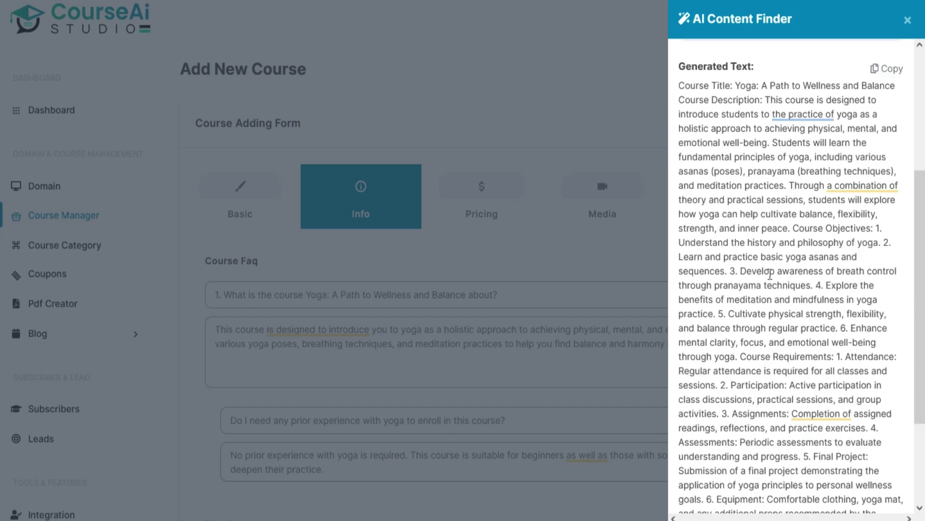
scroll(777, 285, down, 1)
click(511, 344)
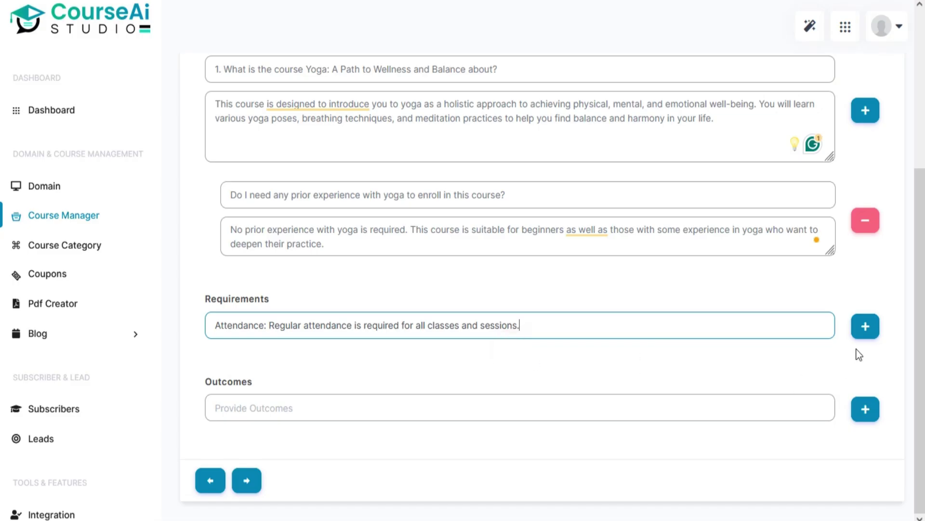
click(865, 327)
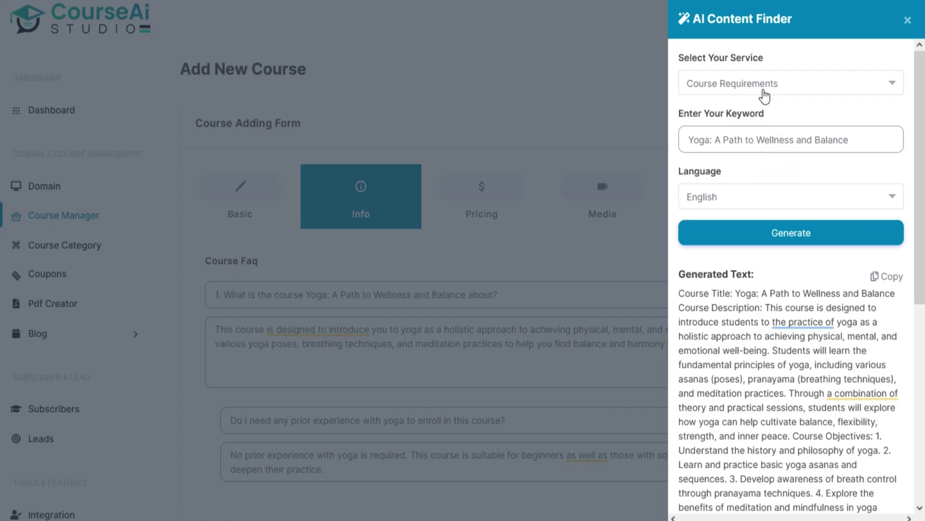
Generate course outcomes with AI, fill two outcome entries, and continue to Pricing
click(764, 91)
click(689, 208)
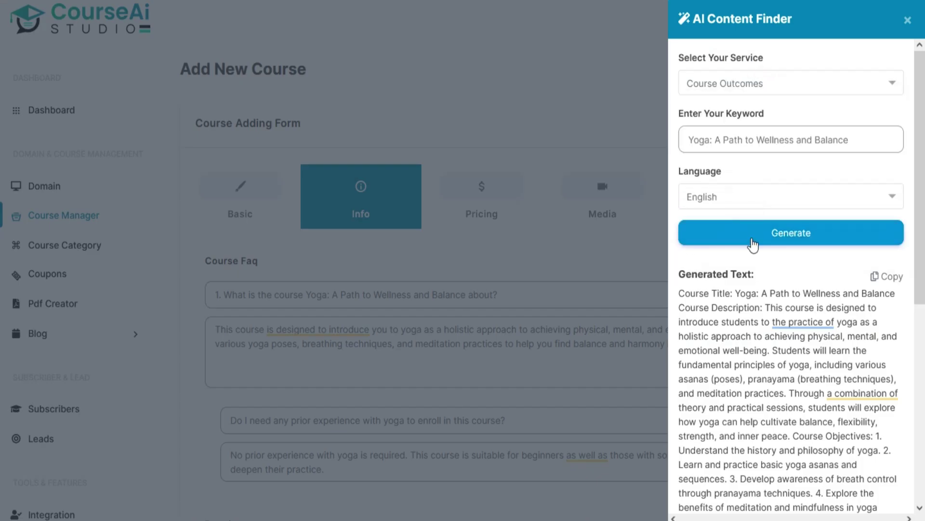
click(753, 241)
scroll(798, 287, down, 2)
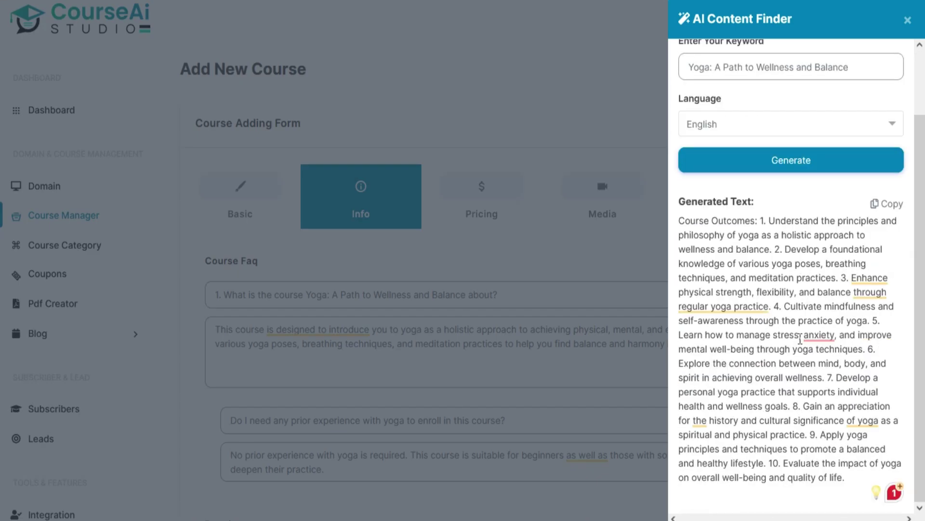
click(643, 466)
click(864, 423)
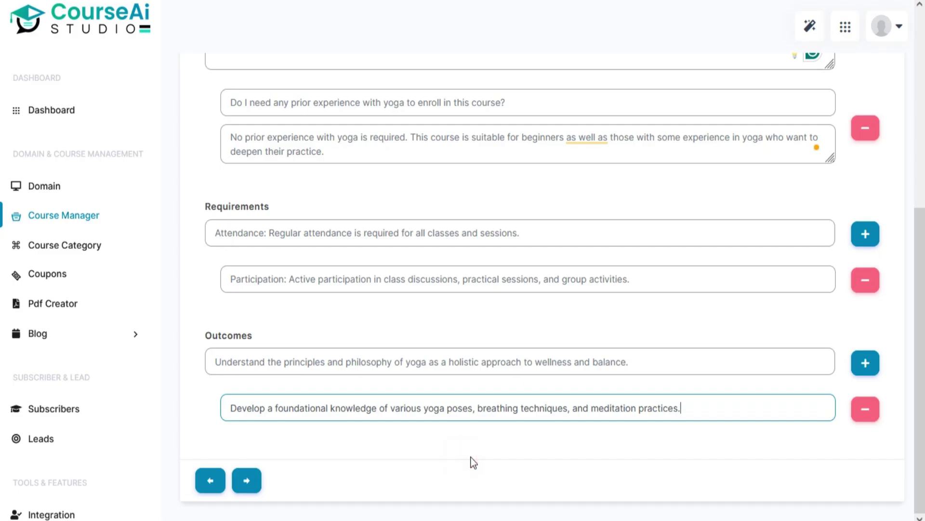
scroll(474, 462, up, 6)
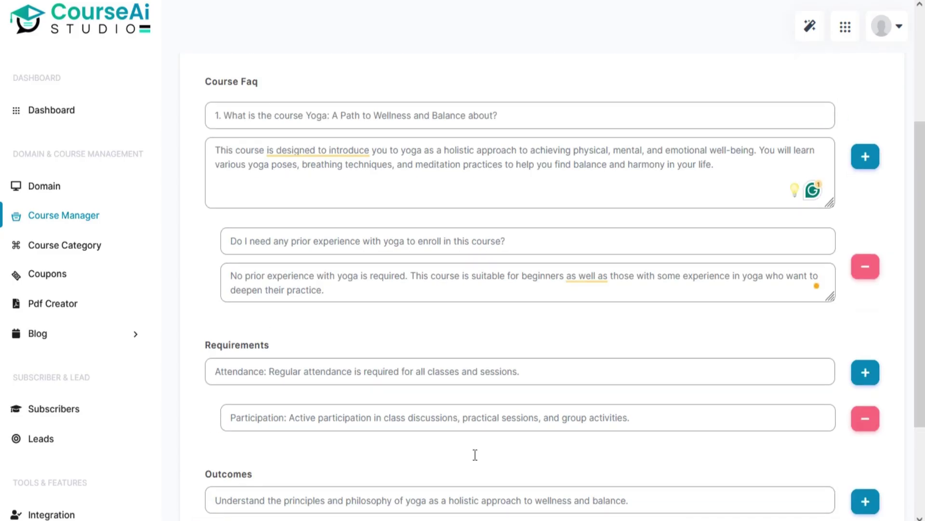
scroll(613, 283, down, 6)
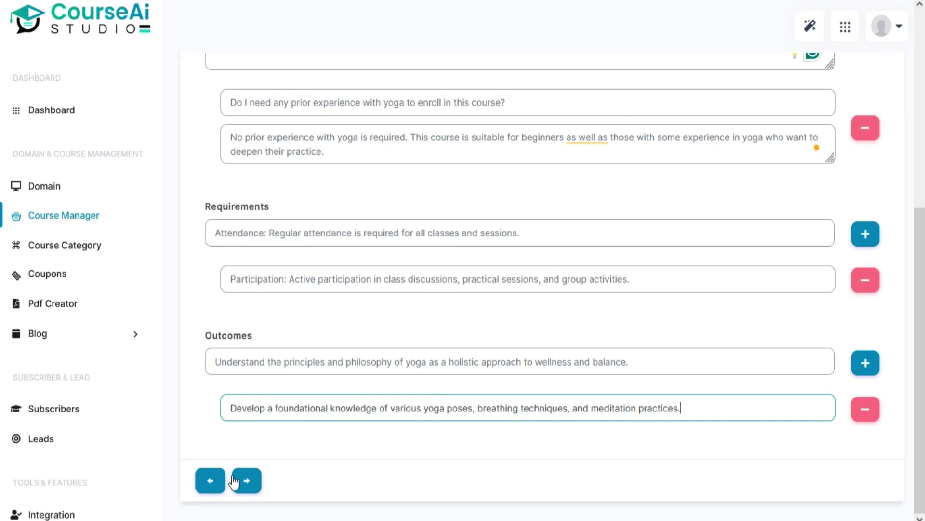
click(246, 480)
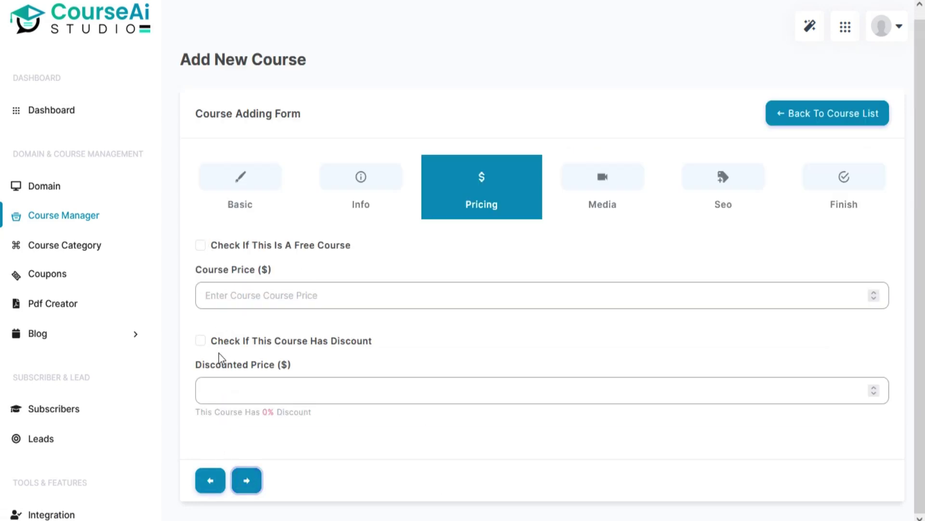
Mark the course free, set a YouTube overview link and yoga thumbnail, then advance to SEO
click(201, 246)
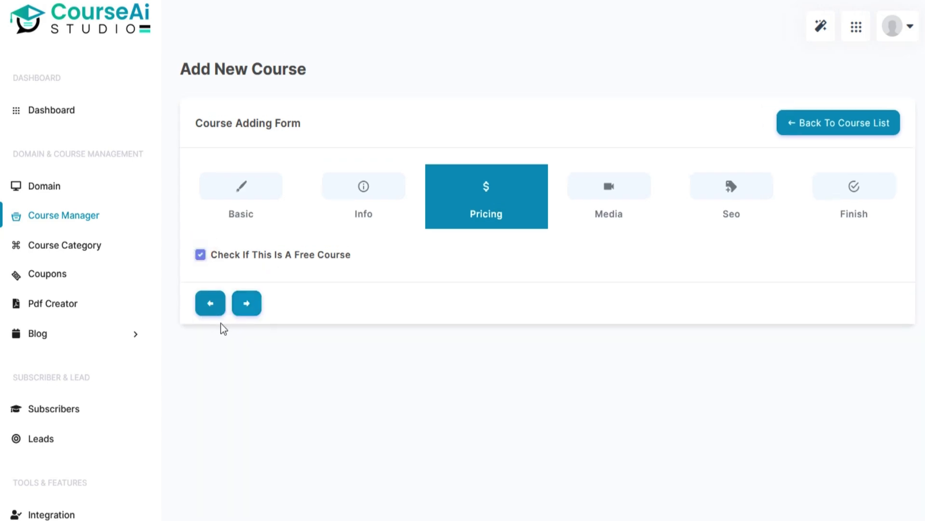
click(247, 301)
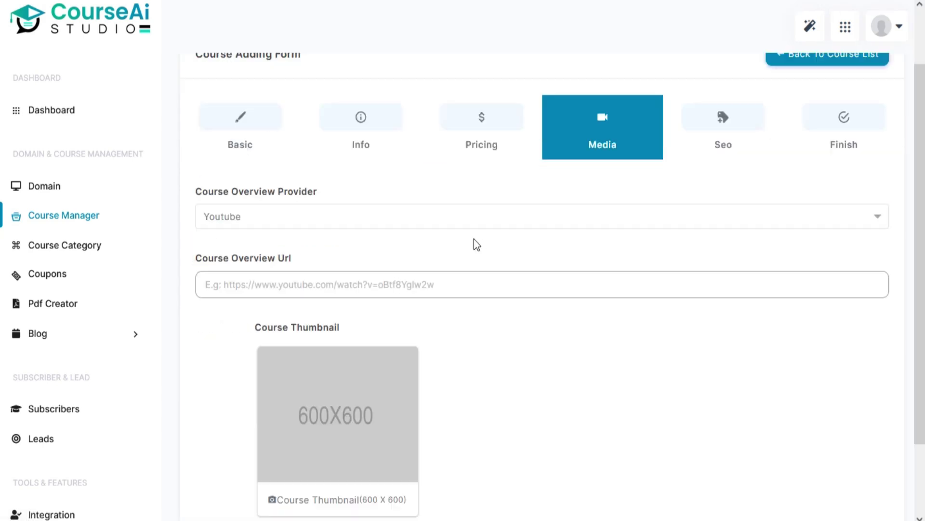
click(455, 216)
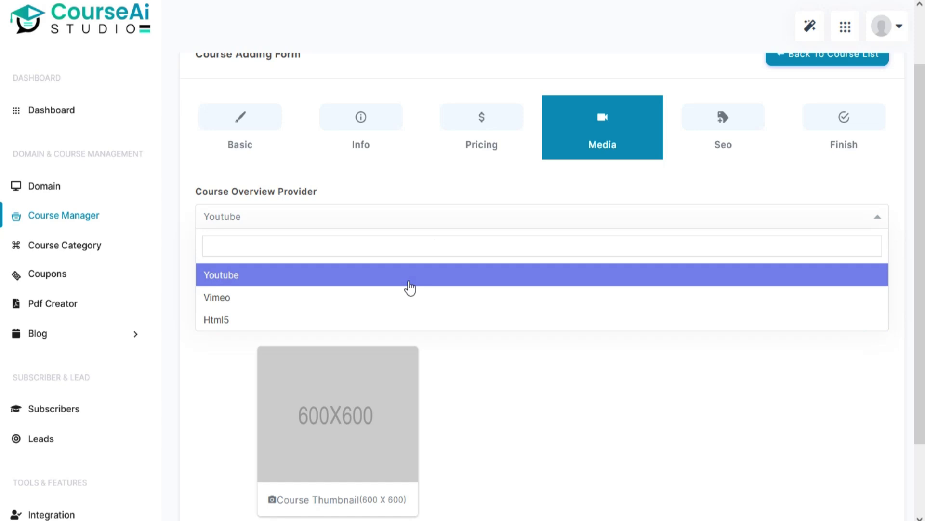
click(411, 282)
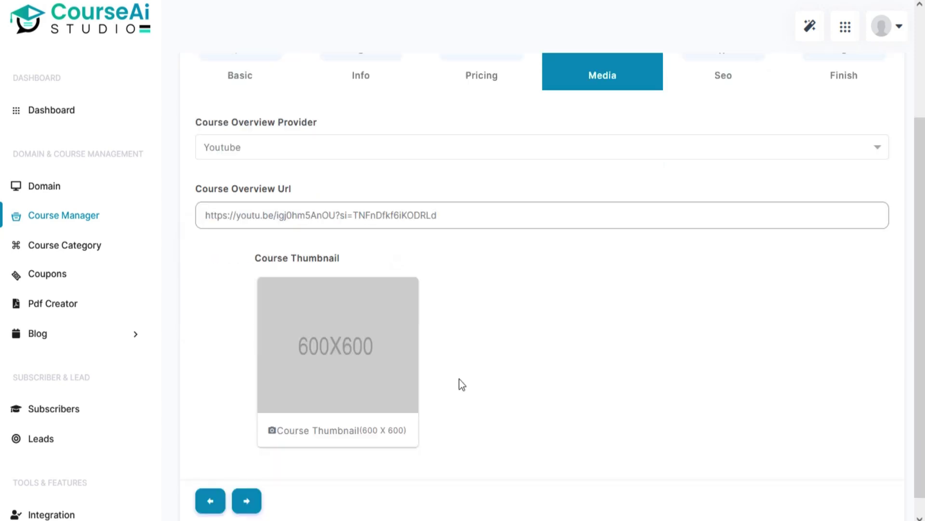
click(376, 429)
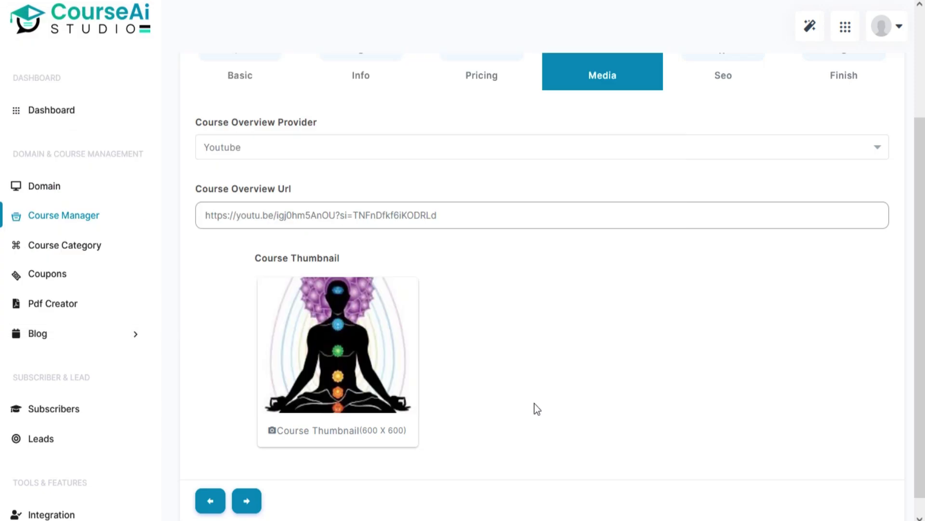
scroll(537, 408, up, 1)
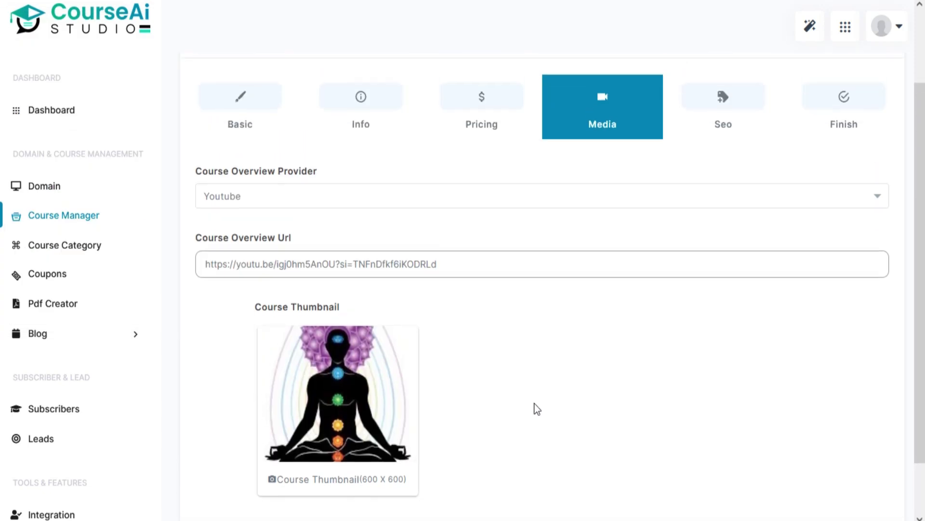
key(Return)
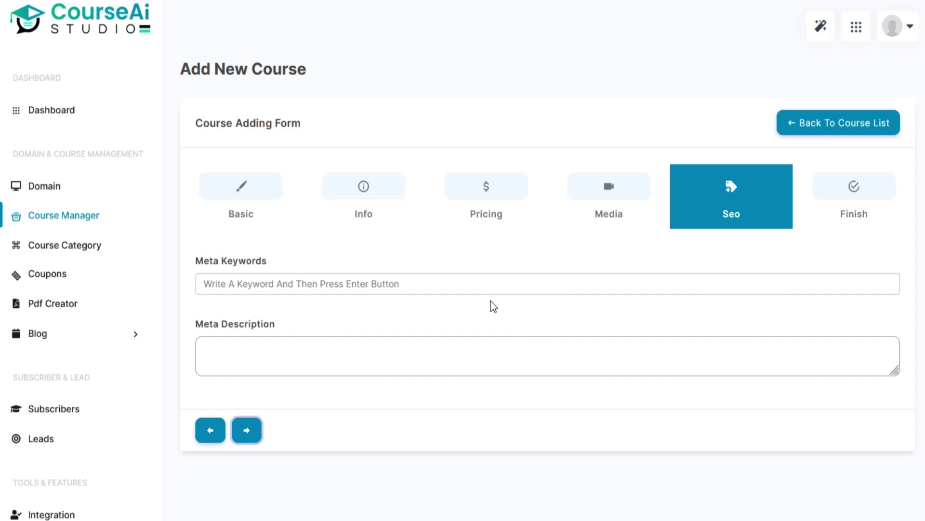
Generate Course Seo Tags with the AI Content Finder and copy the result
click(822, 27)
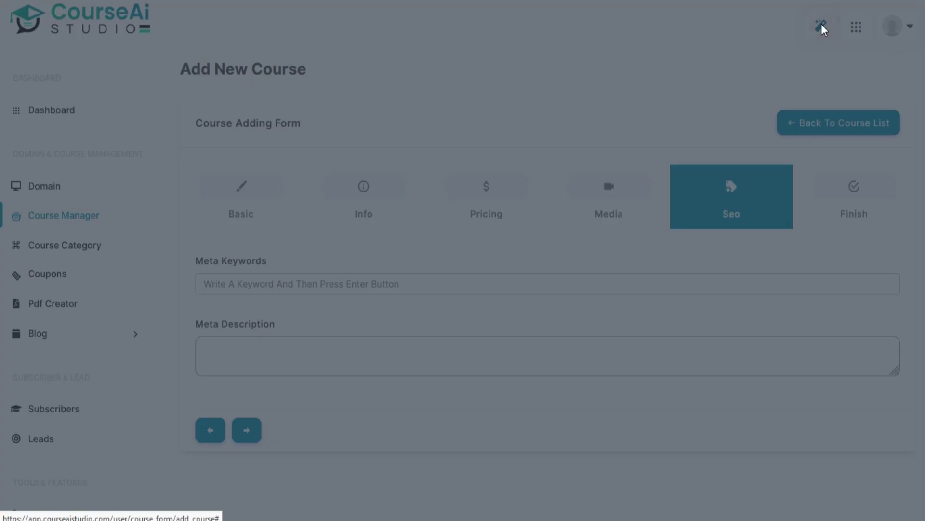
scroll(785, 92, up, 2)
click(776, 89)
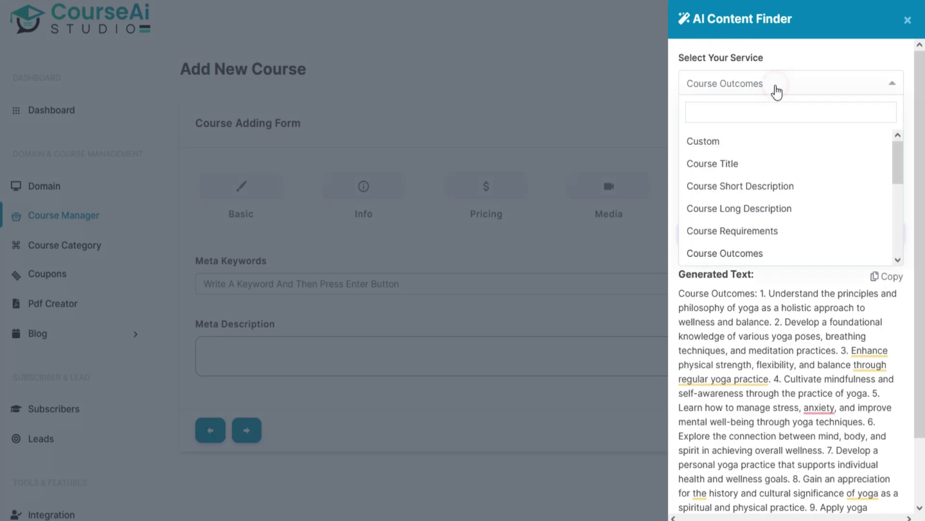
scroll(782, 236, down, 2)
click(565, 92)
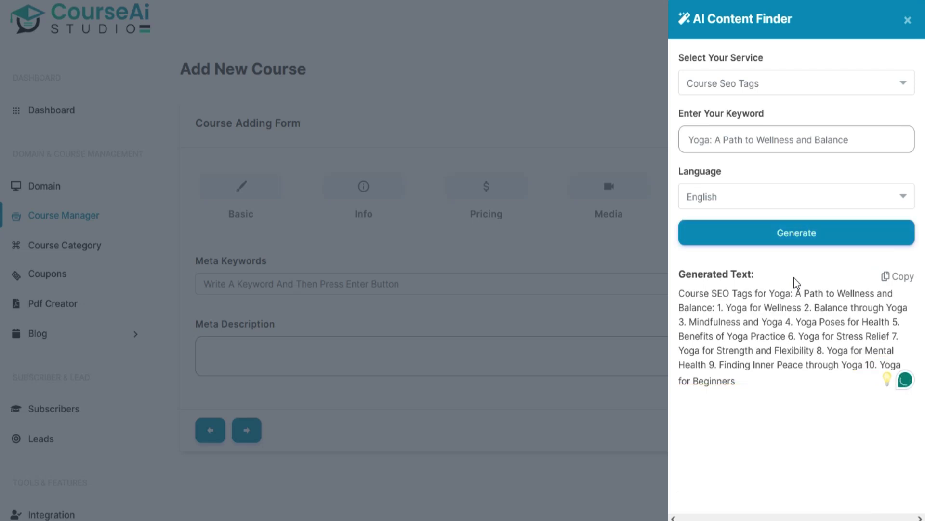
click(898, 276)
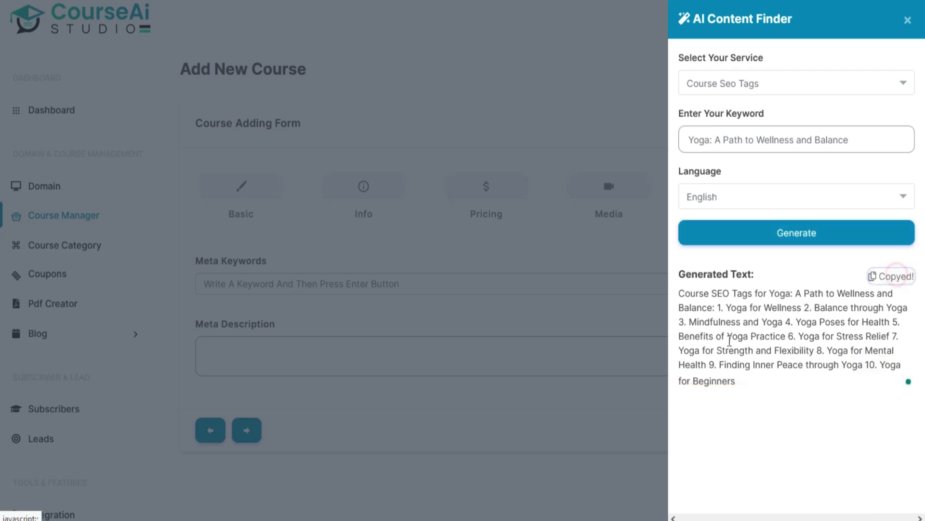
click(393, 356)
Add meta keyword tags like Mindfulness and Yoga and paste a yoga meta description
click(591, 285)
text(Yoga for Wellness, Balance through Yoga, Mindfulness and Yoga)
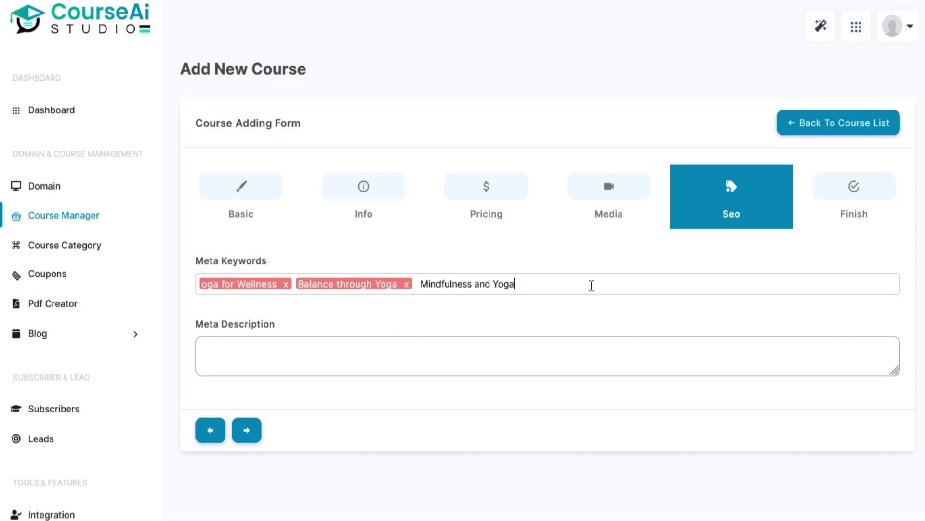
key(Return)
text(Embark on a transformative journey with our Yoga course, where you will explore the ancient practice of yoga as a path to wellness and balance. Learn various yoga poses, breathing techniques, and meditation practices to enhance physical strength, flexibility, and mental clarity. Discover how yoga can help reduce stress, improve overall health, and cultivate a sense of inner peace. Join us and experience the profound benefits of integrating yoga into your daily life.)
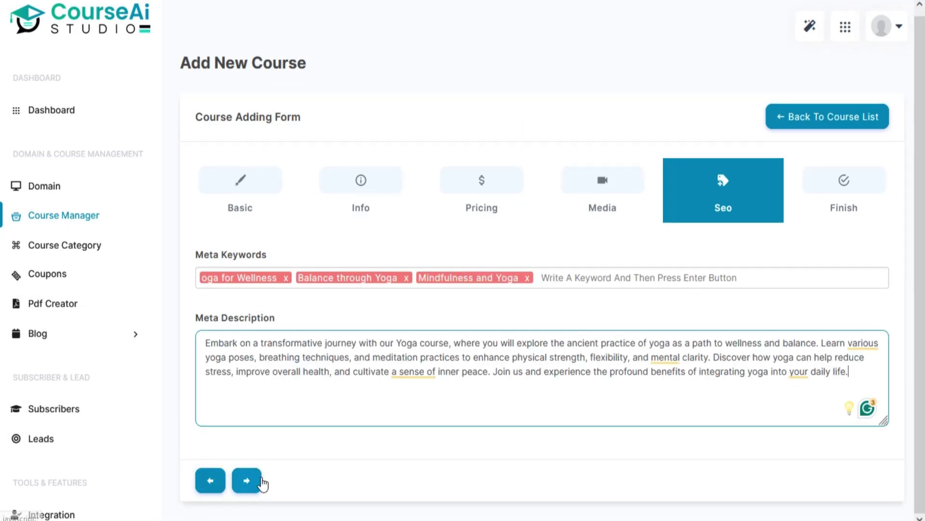
Submit the yoga course, return to the course list, and check its row's Actions menu
click(251, 480)
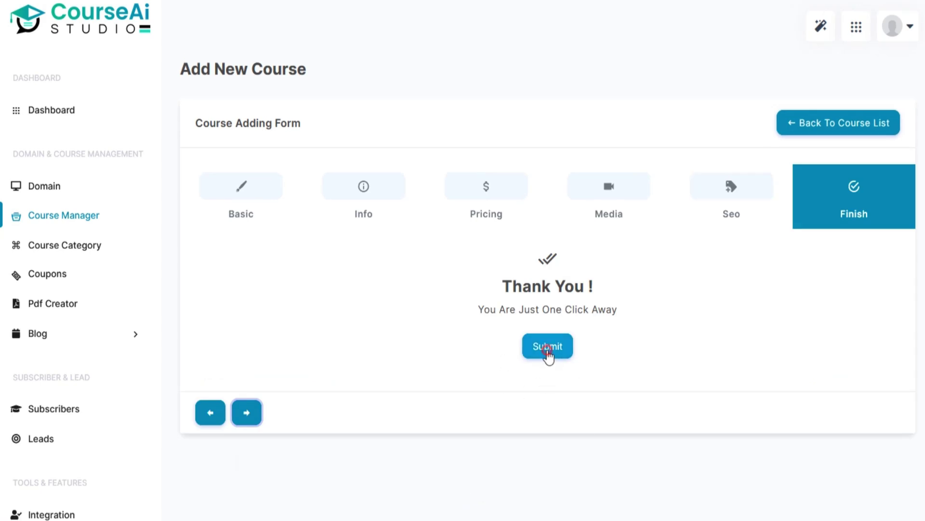
click(548, 347)
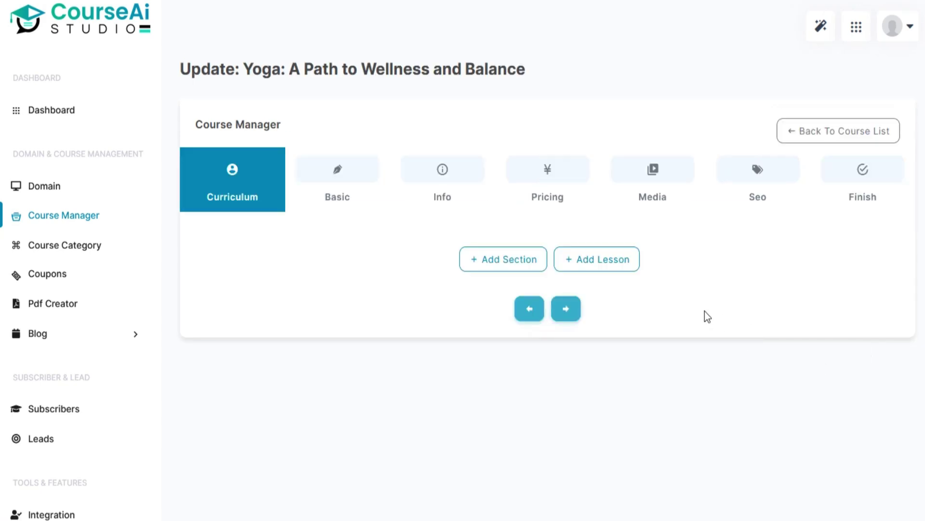
click(203, 410)
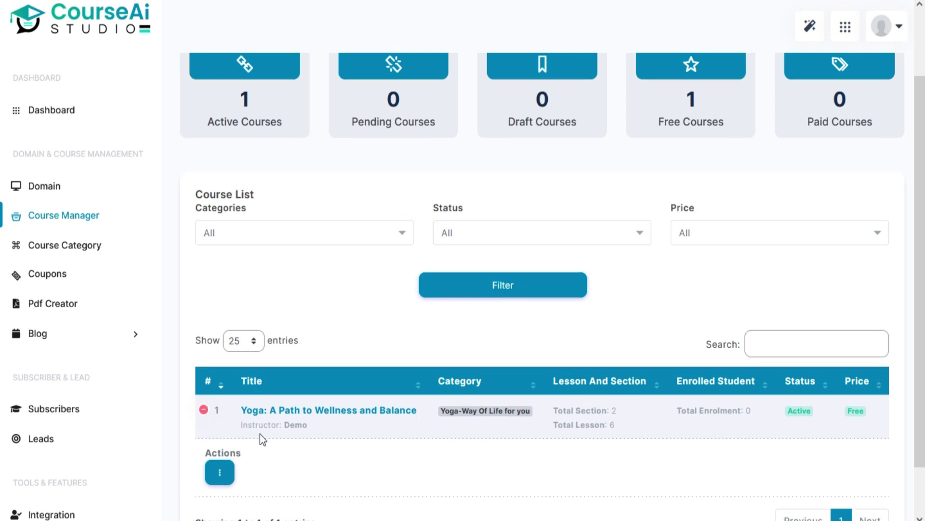
scroll(260, 436, down, 1)
click(219, 414)
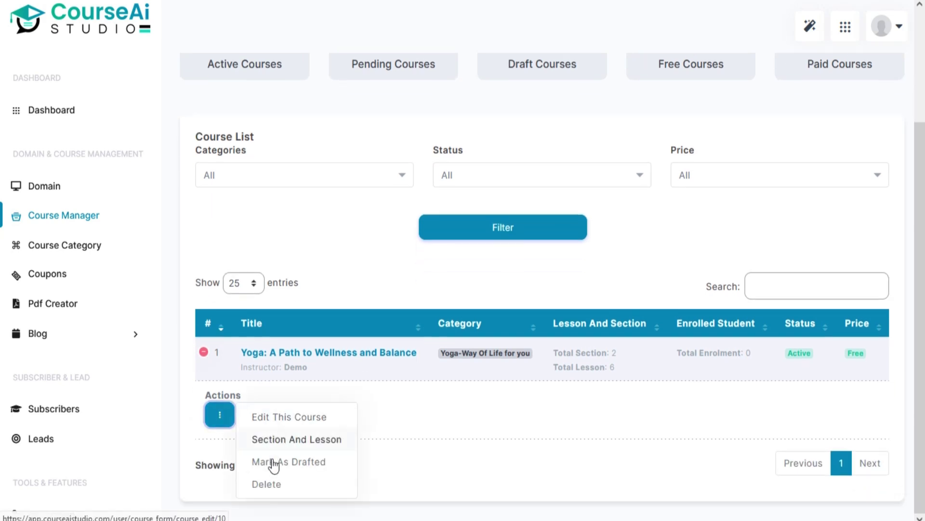